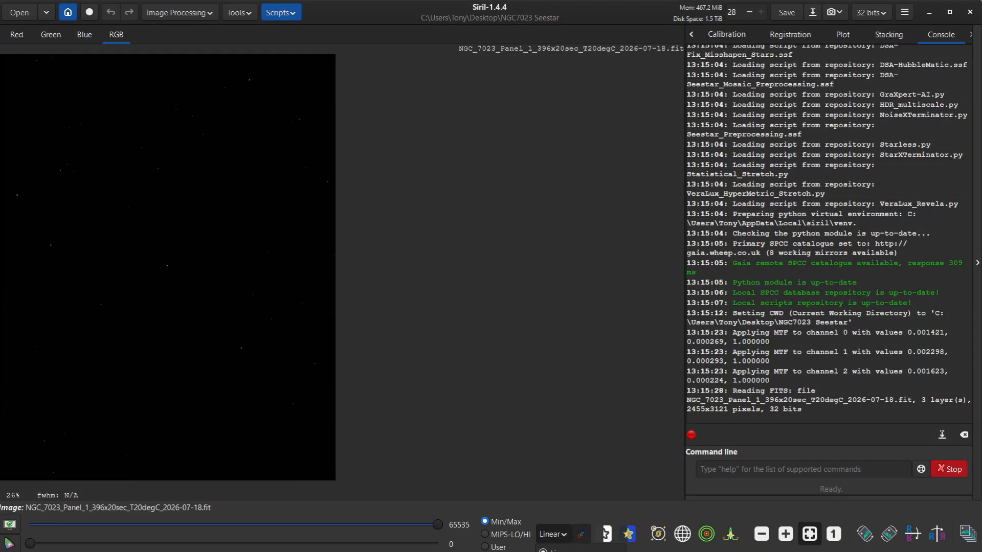
Set the preview to AutoStretch and crop the image to about 2172 × 2968 px, excluding the uneven stacking borders.
click(568, 551)
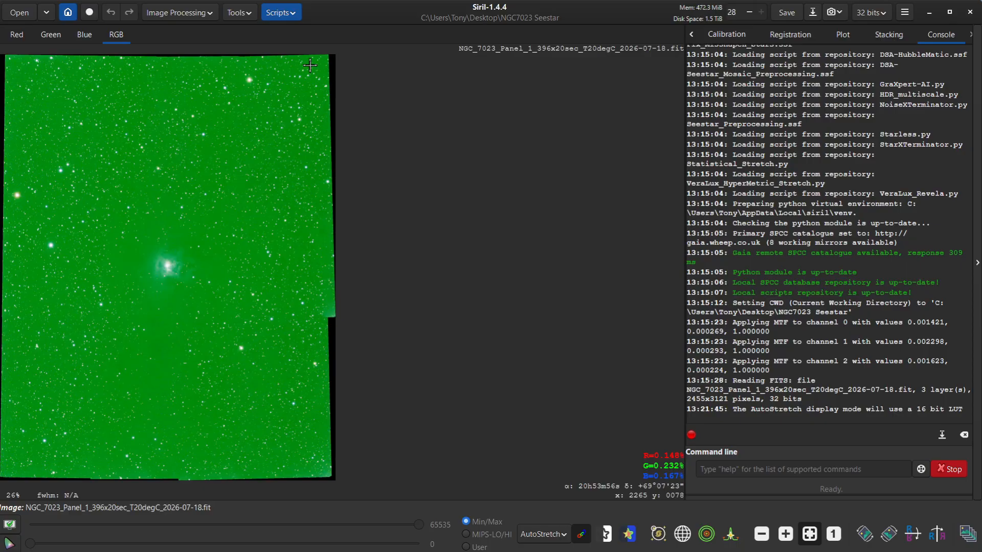
drag(310, 65, 14, 470)
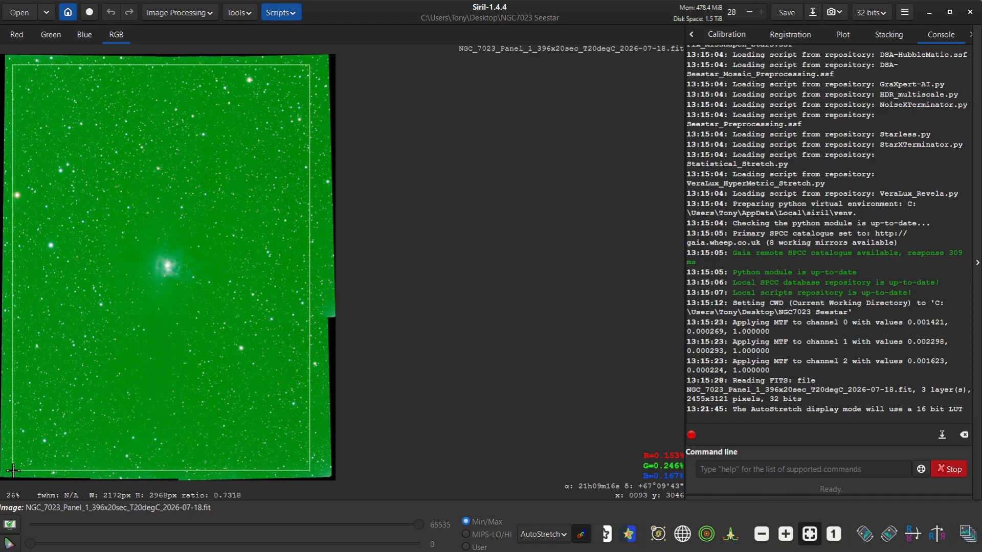
right_click(182, 167)
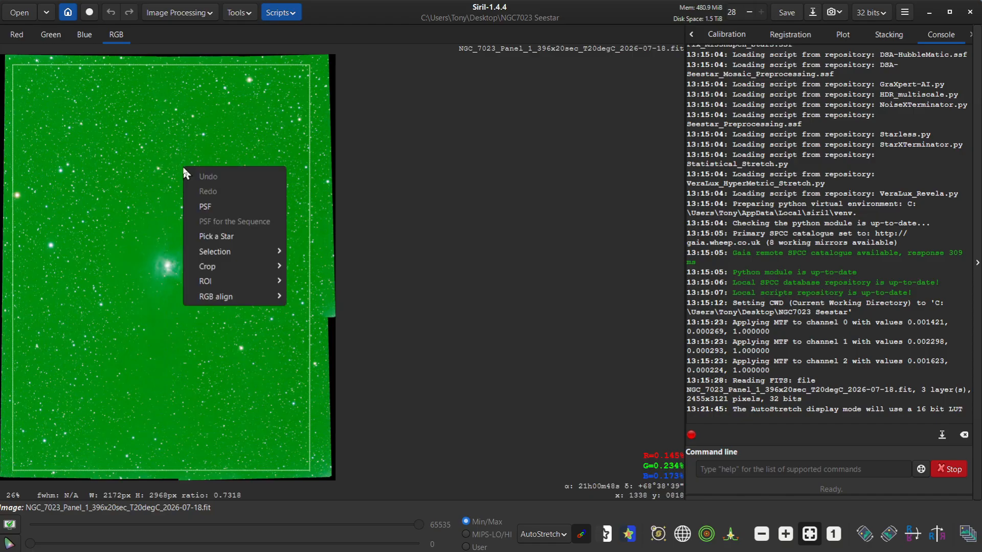
mouse_move(208, 266)
click(313, 265)
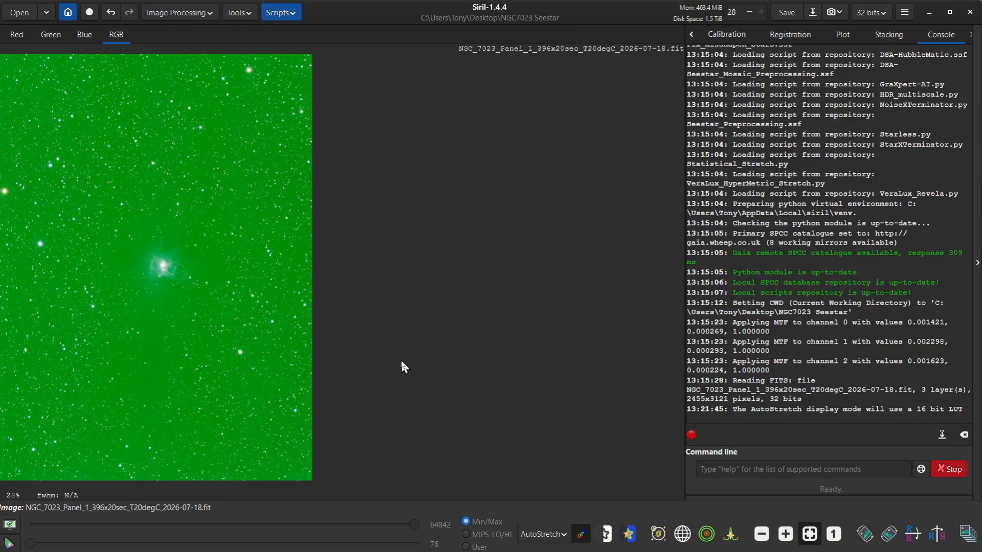
Run the GraXpert-AI script's background extraction on the cropped image with model 1.0.1, smoothing 0.50 and subtraction correction.
click(249, 15)
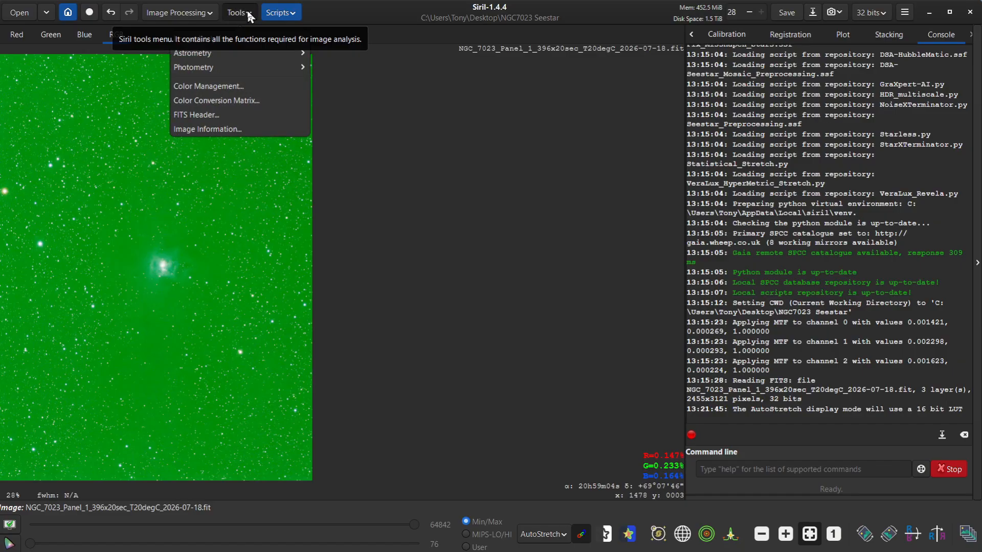
click(289, 16)
click(289, 15)
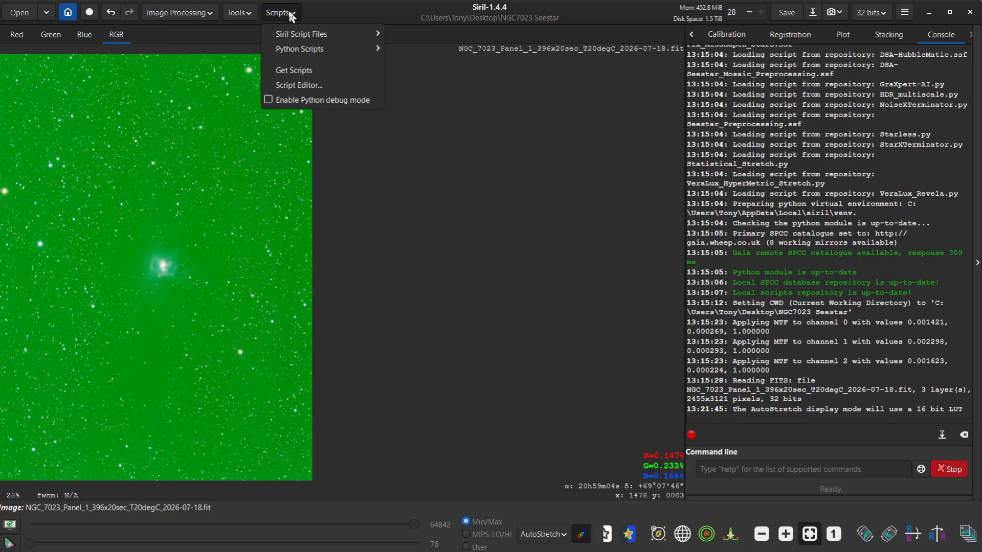
mouse_move(307, 48)
mouse_move(419, 53)
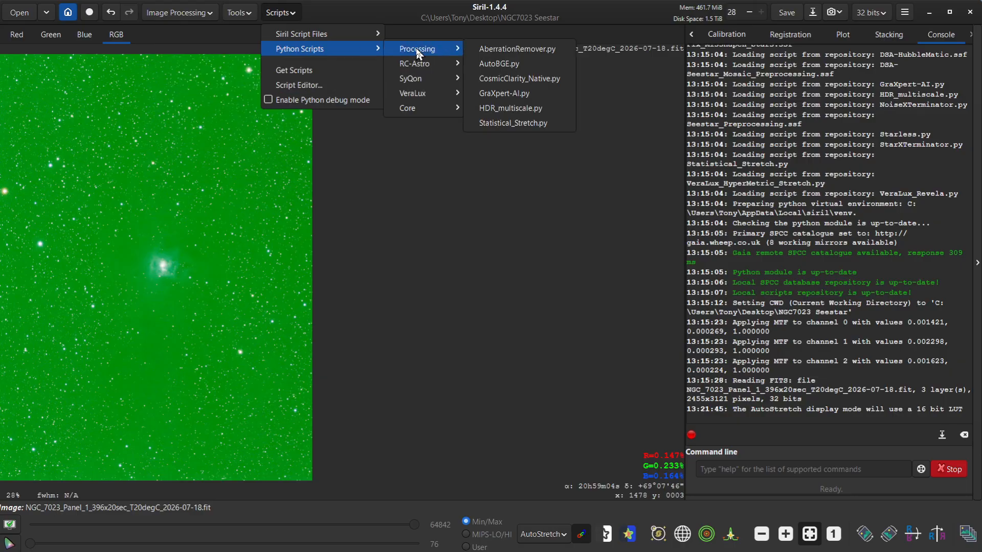
click(499, 93)
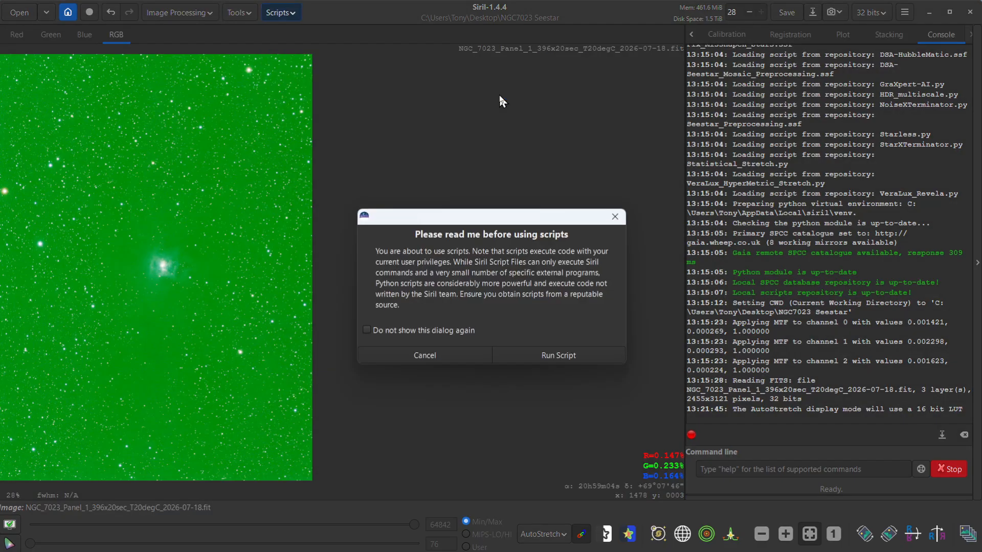
click(551, 353)
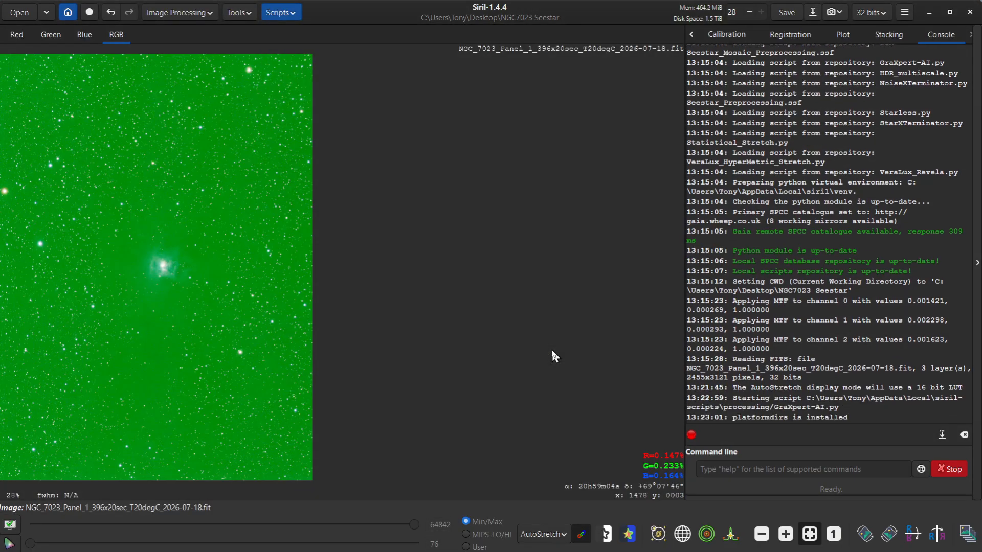
drag(1, 306, 545, 93)
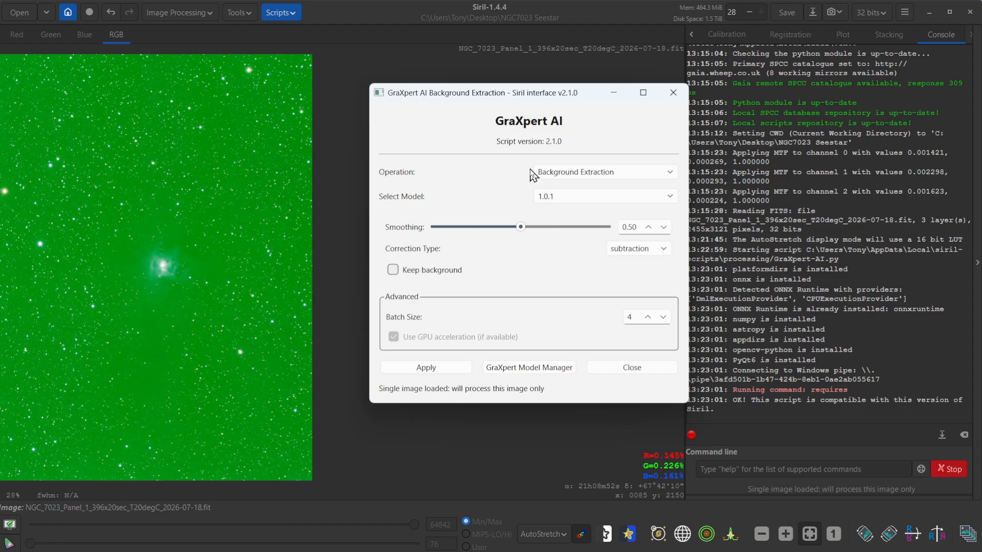
click(427, 368)
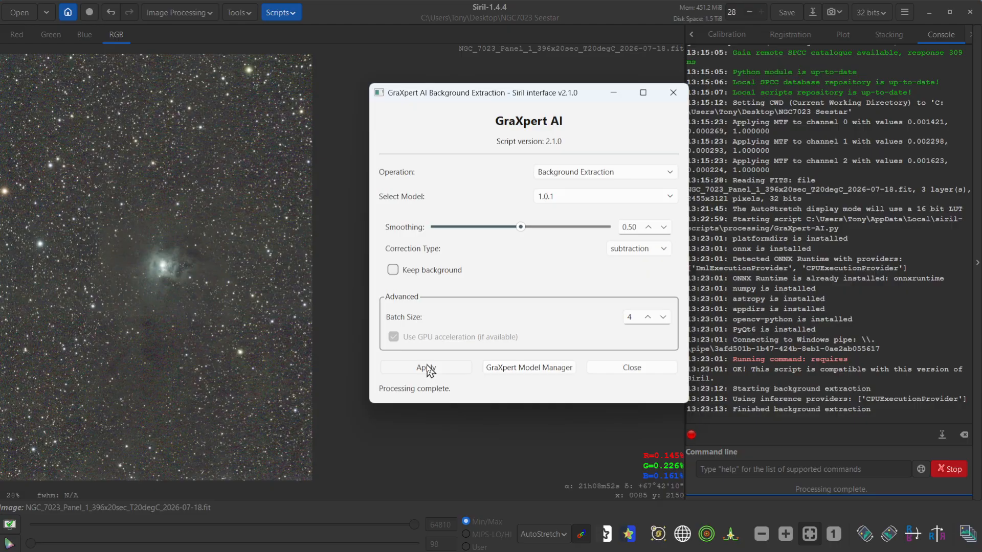
click(613, 94)
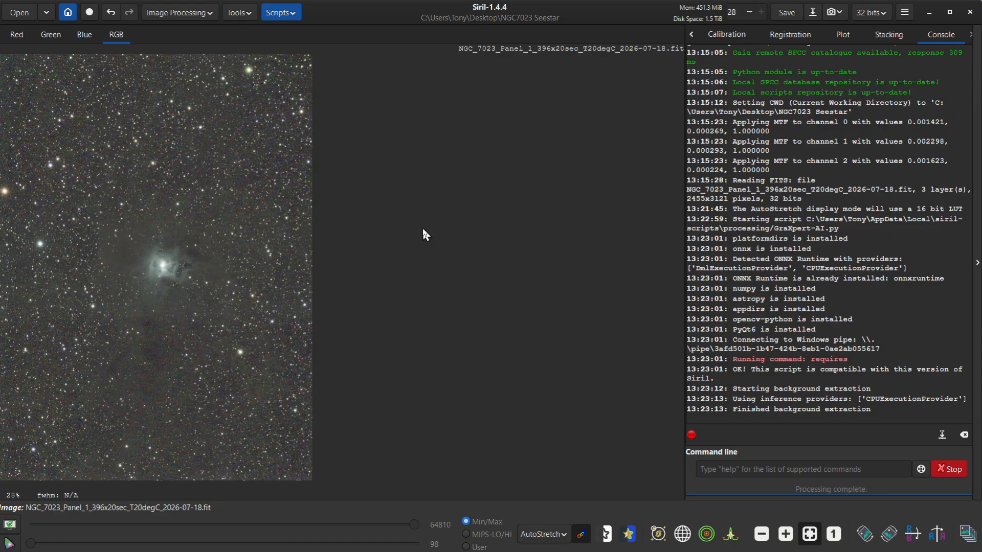
Plate solve the image with 252 mm focal length and 2.90 µm pixel size, and highlight the solution in the log.
click(246, 16)
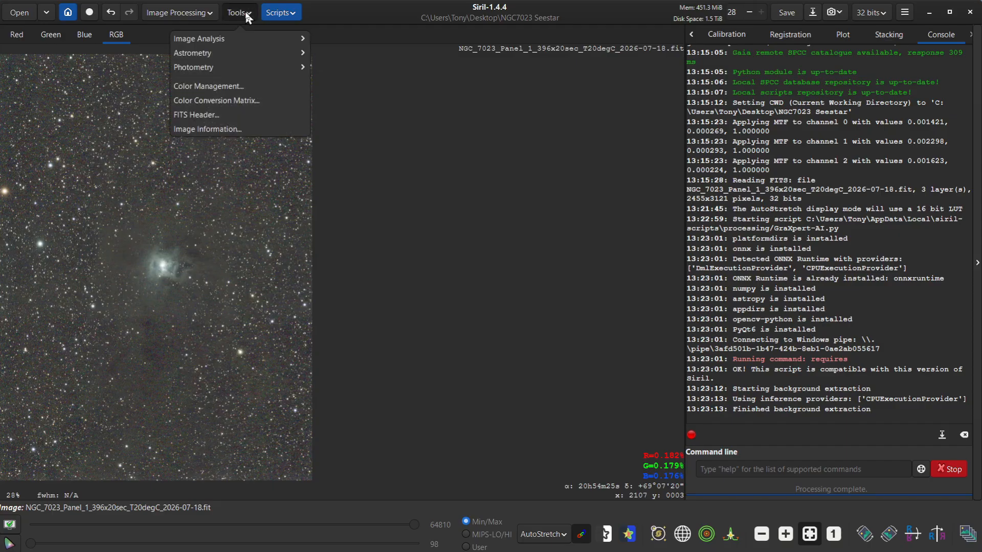
click(202, 53)
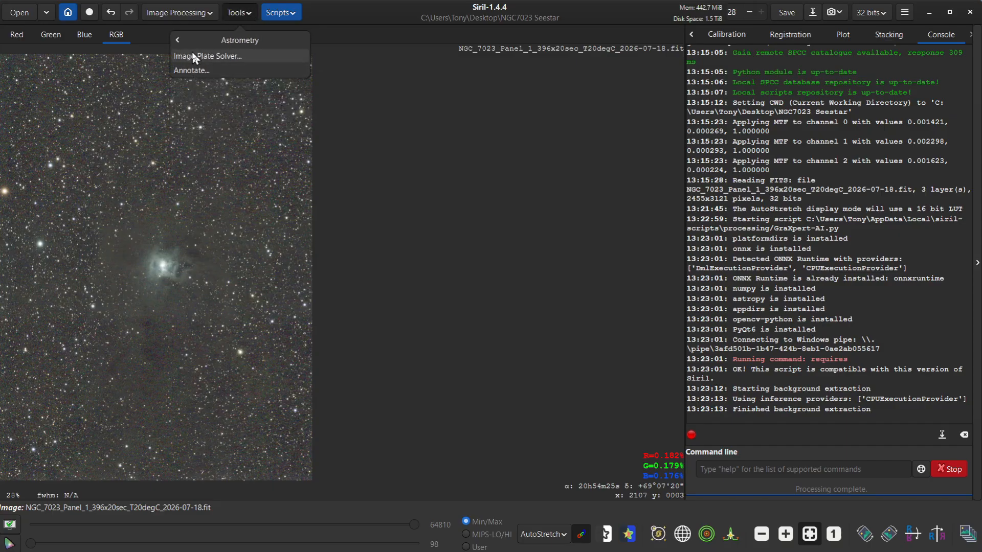
click(197, 71)
drag(0, 274, 558, 55)
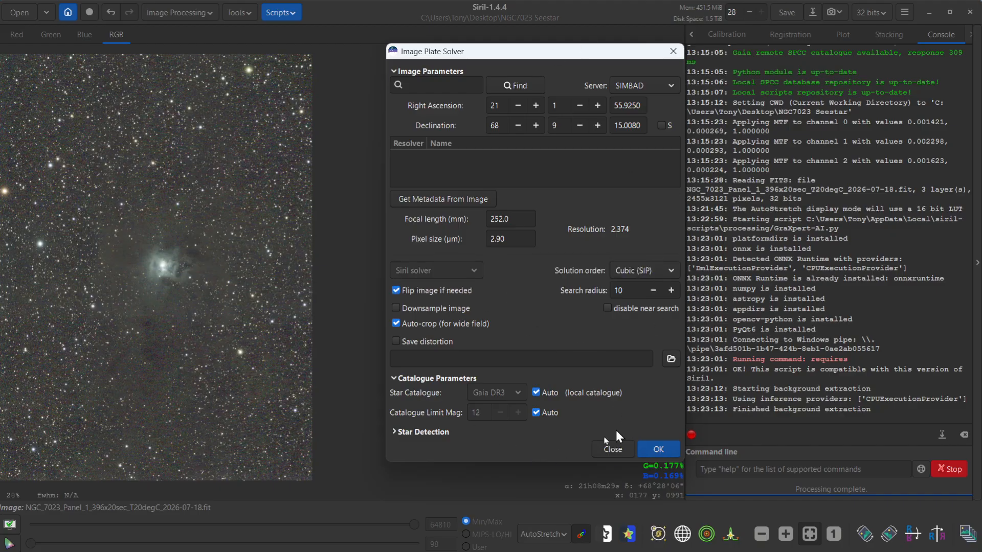
click(658, 450)
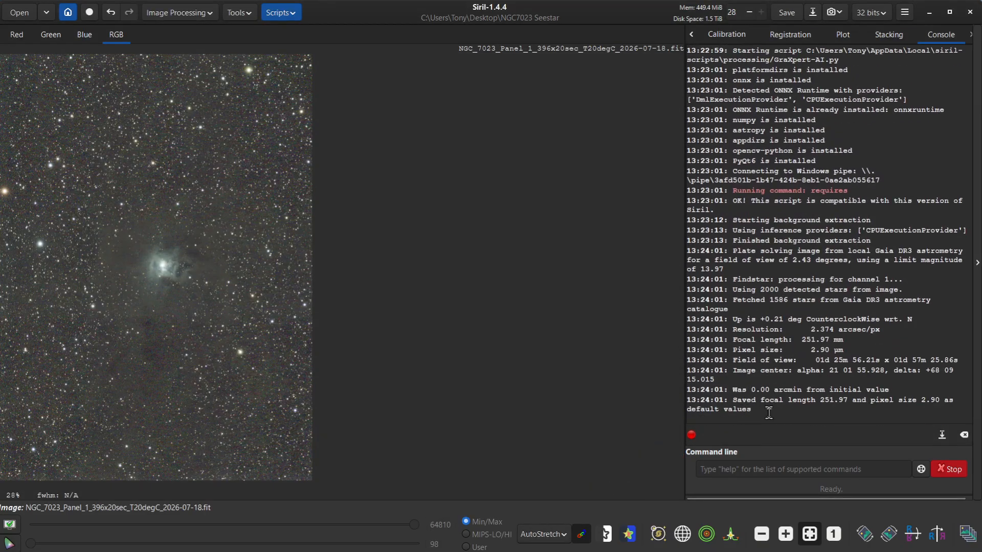
drag(752, 409, 696, 318)
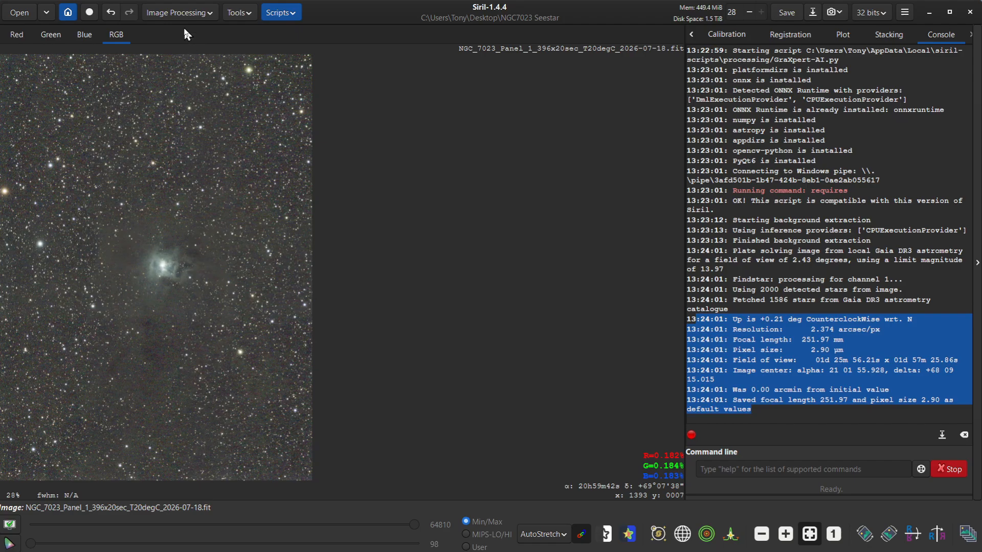
Apply Spectrophotometric Color Calibration with Average Spiral Galaxy as white reference, the ZWO Seestar S50 sensor and the UV/IR Block filter.
click(175, 13)
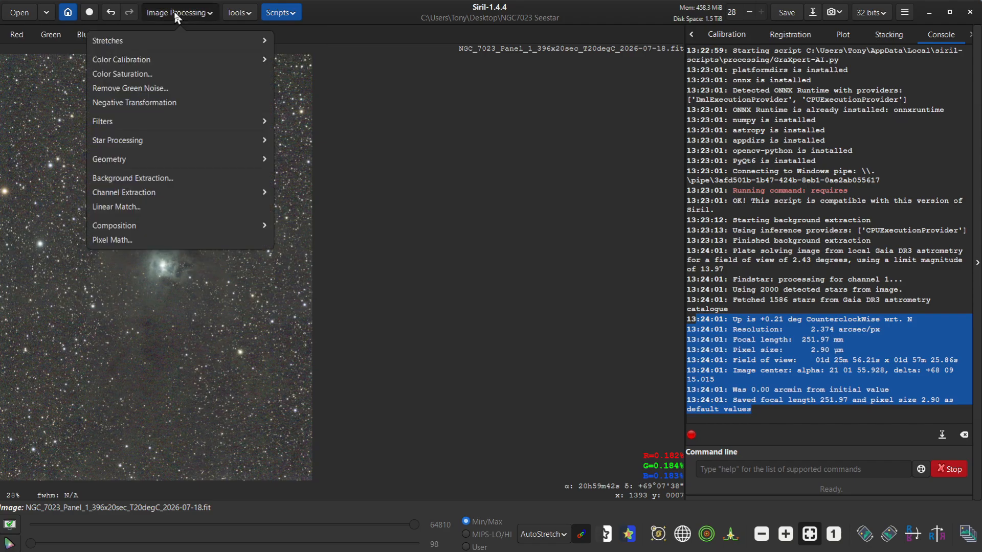
click(124, 60)
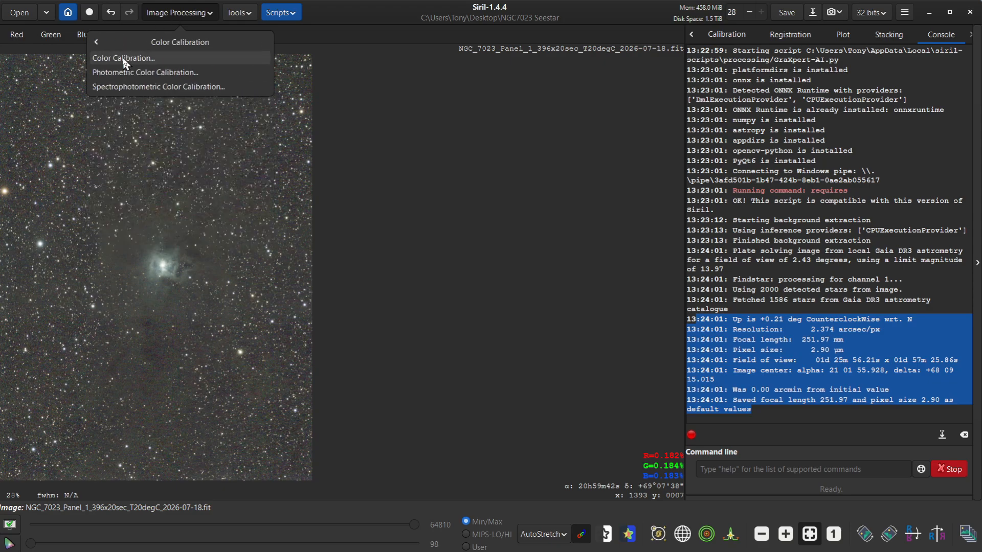
click(139, 88)
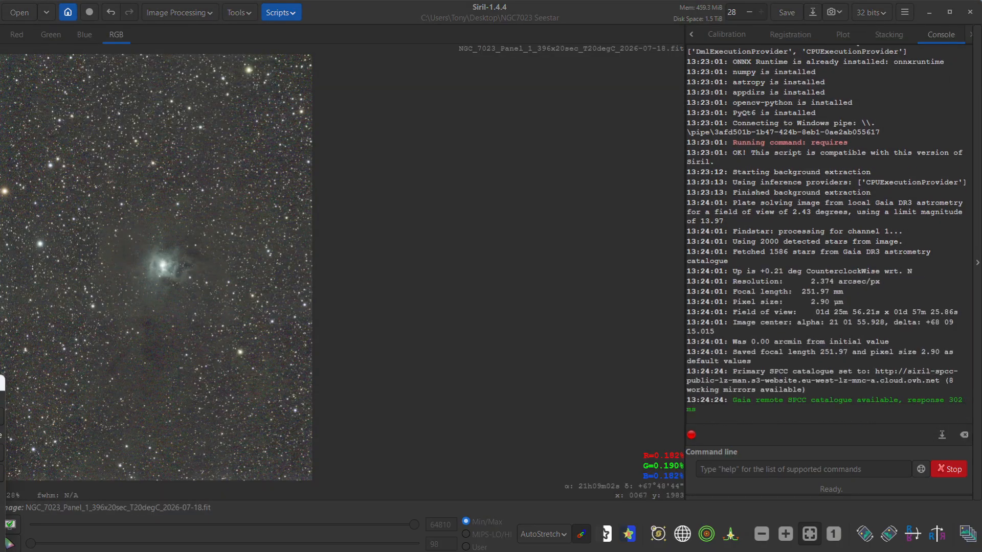
drag(502, 163, 579, 105)
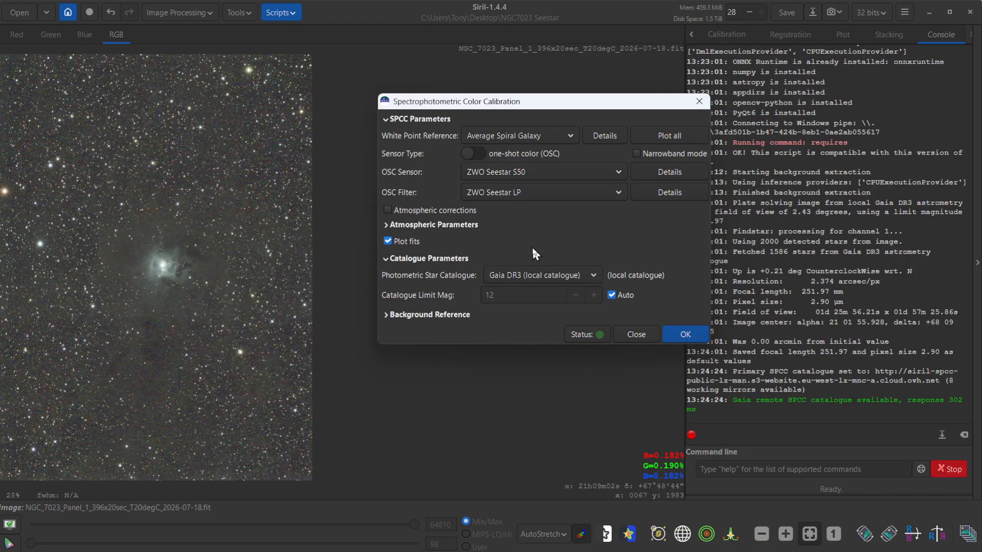
click(618, 191)
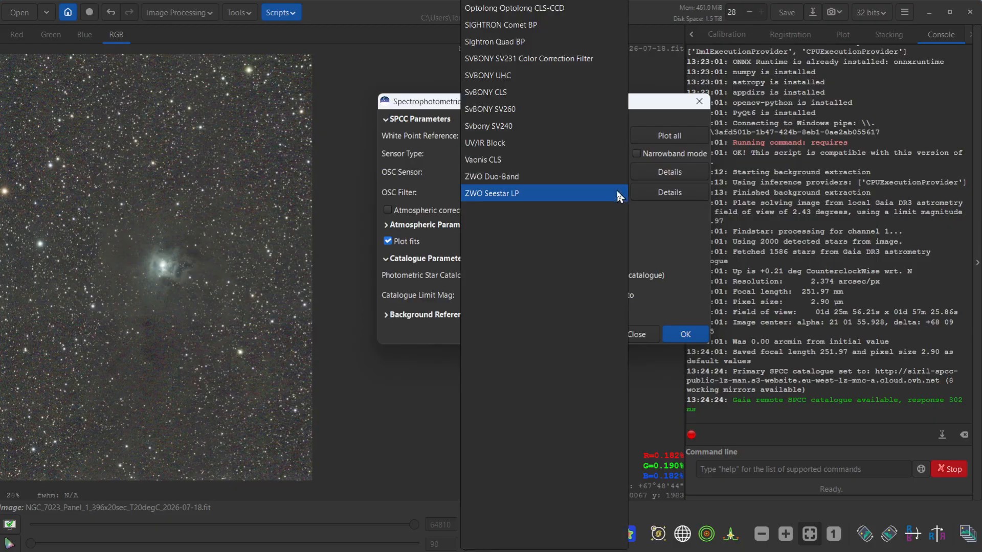
click(493, 145)
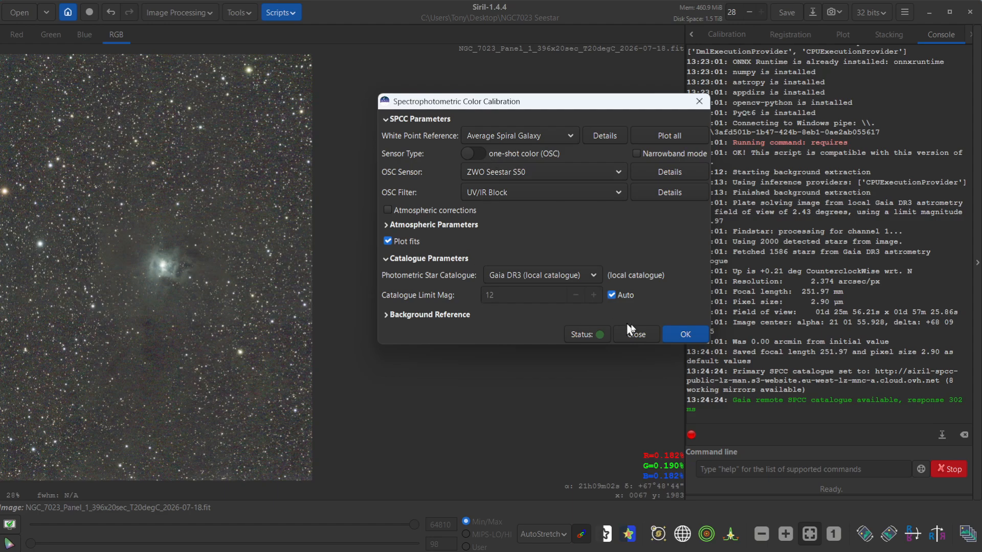
click(684, 335)
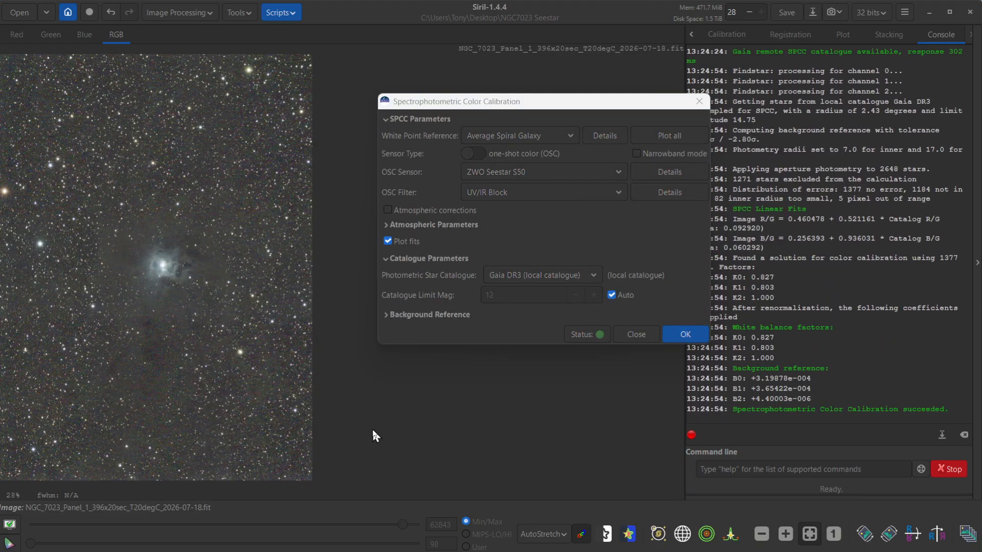
click(634, 336)
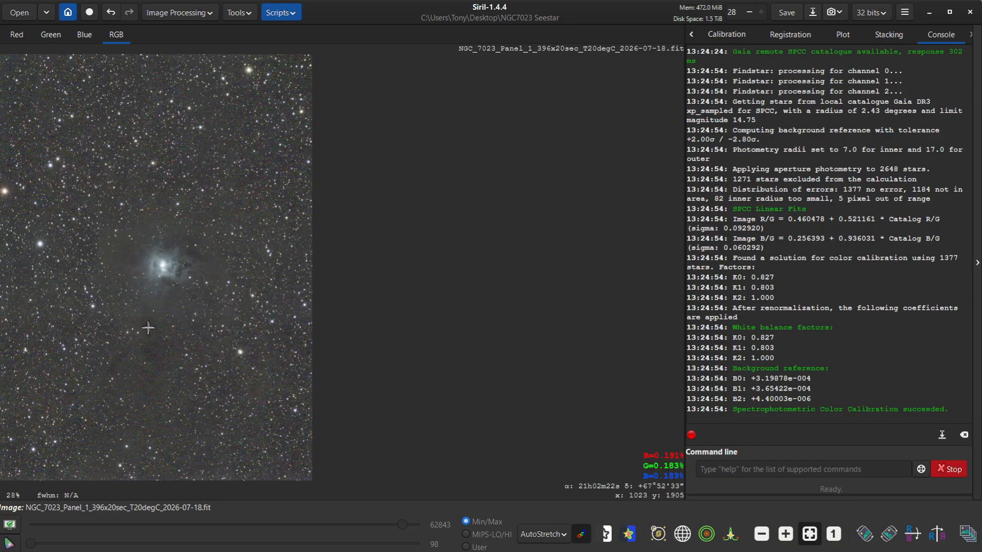
Denoise the color-calibrated image with the GraXpert-AI script, using model 3.0.2 at strength 0.50 with GPU acceleration.
scroll(154, 311, up, 2)
scroll(154, 311, up, 1)
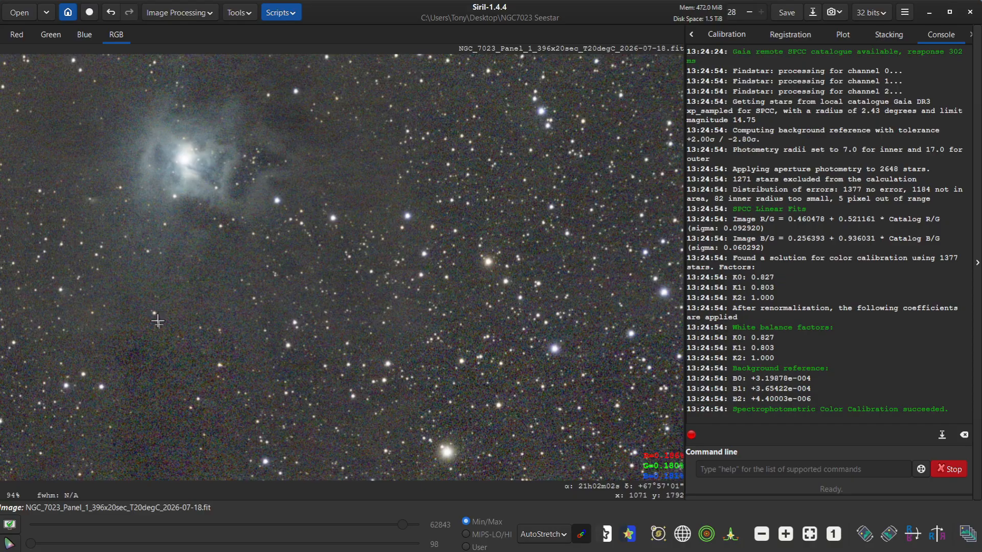
scroll(394, 307, down, 1)
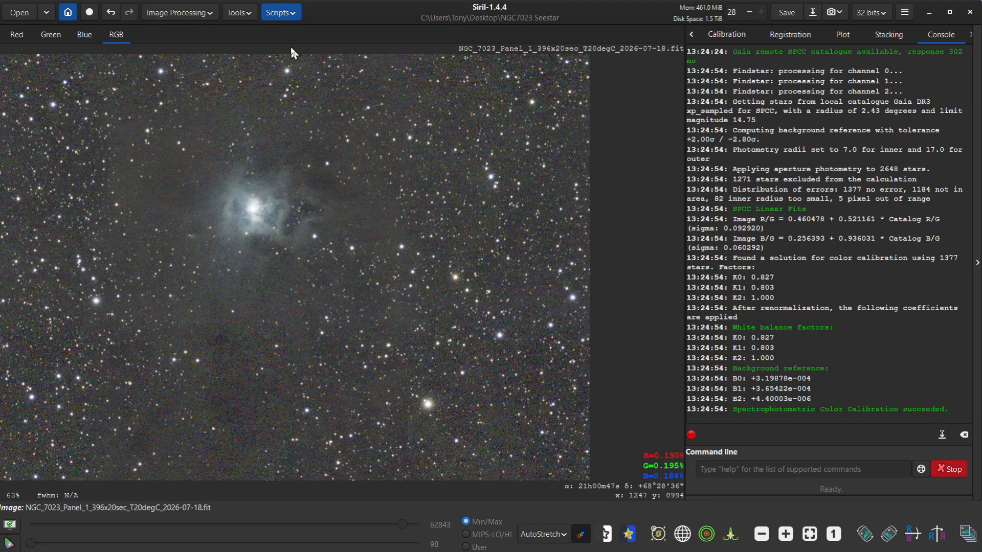
click(293, 14)
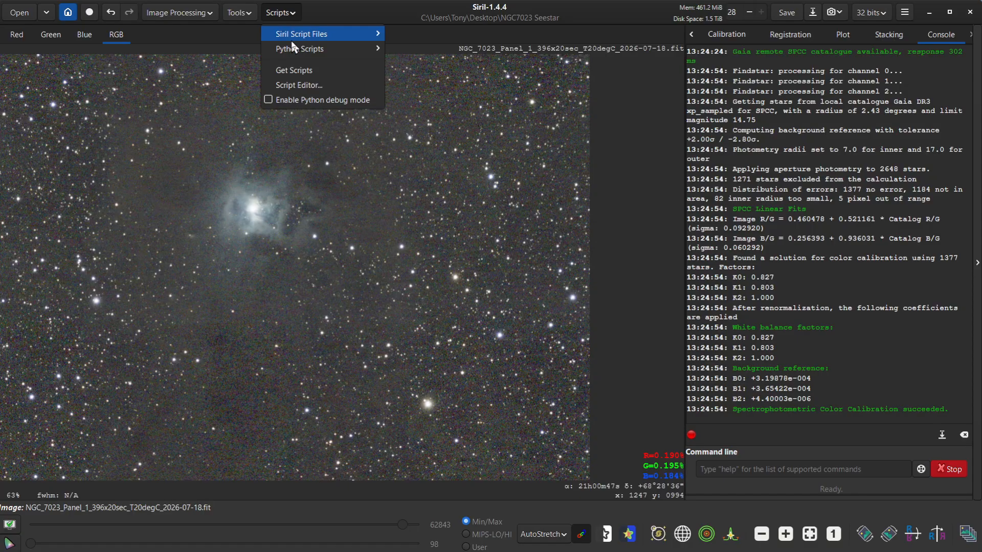
mouse_move(290, 49)
mouse_move(417, 48)
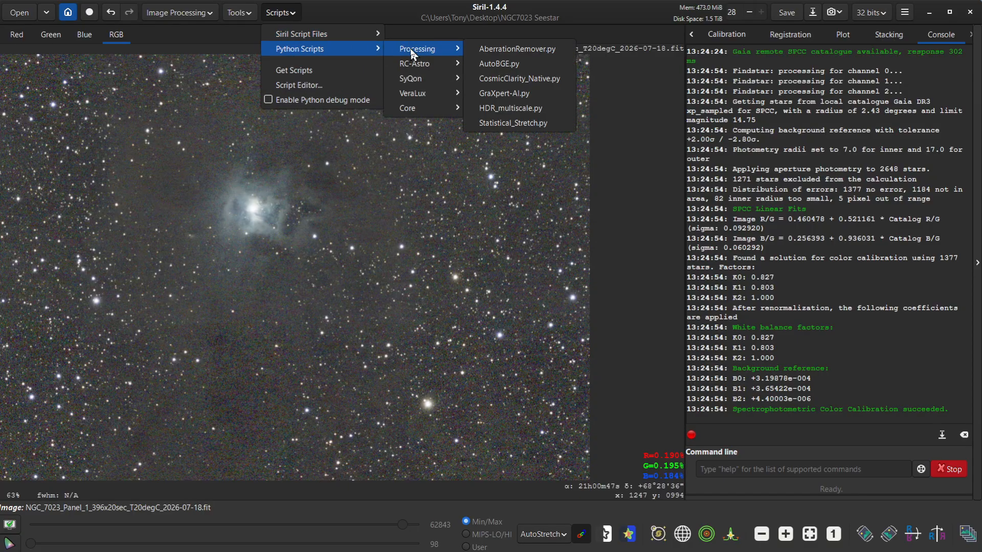
click(506, 96)
click(551, 355)
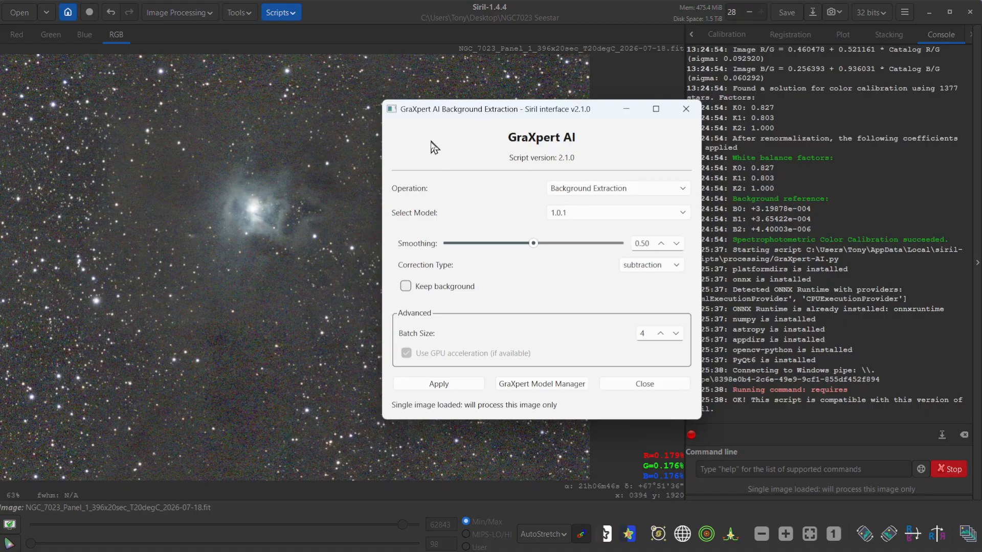
click(572, 191)
click(568, 226)
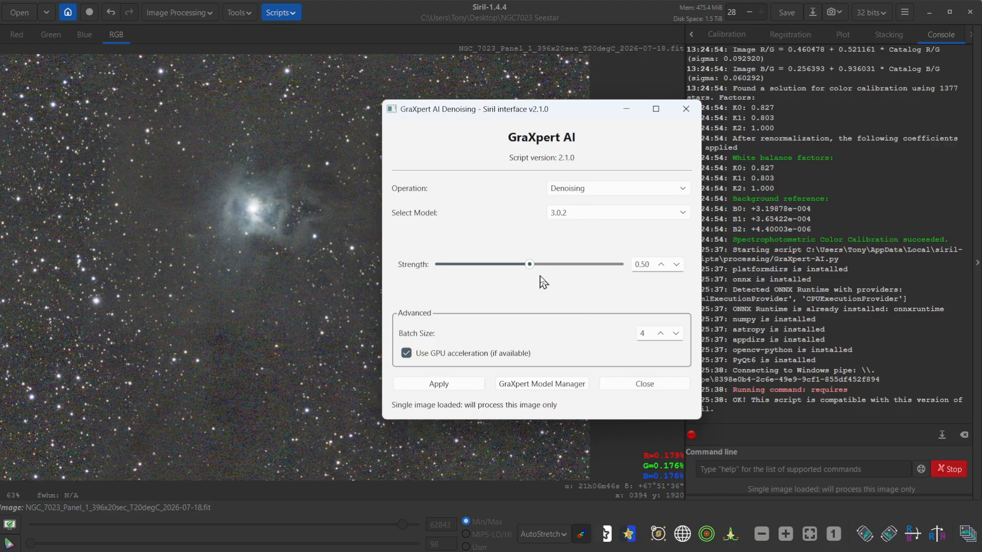
click(439, 384)
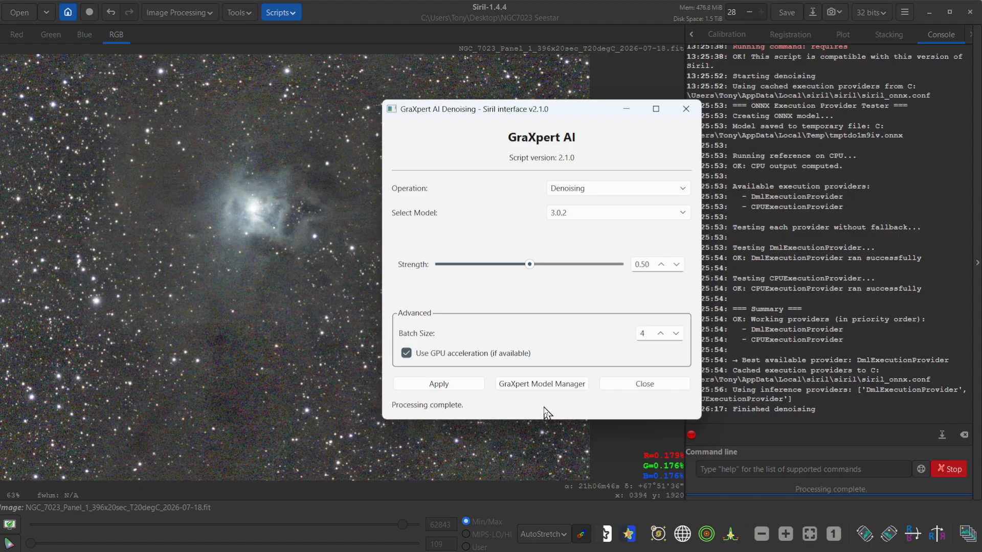
click(643, 387)
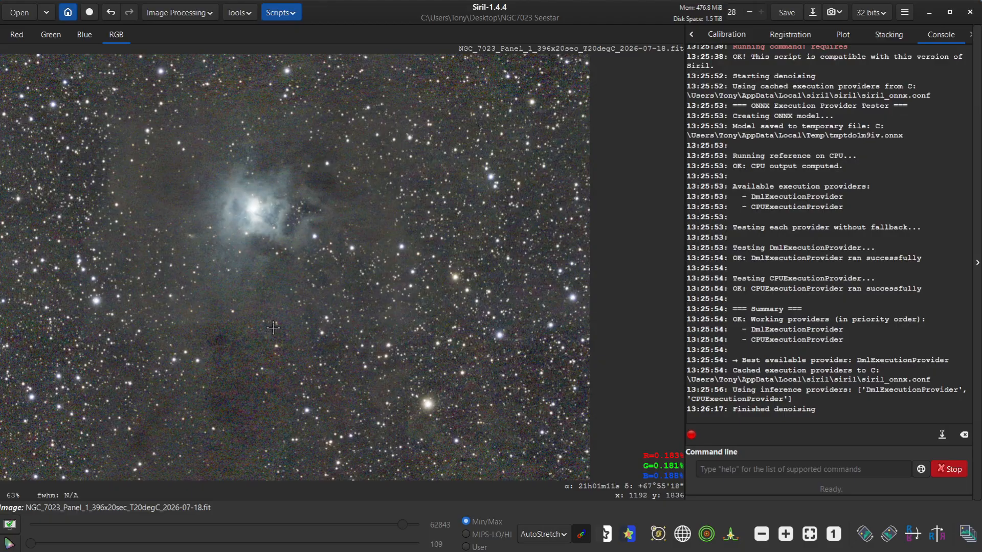
Undo and redo the GraXpert denoising to compare the image's noise before and after at close range.
scroll(291, 328, up, 4)
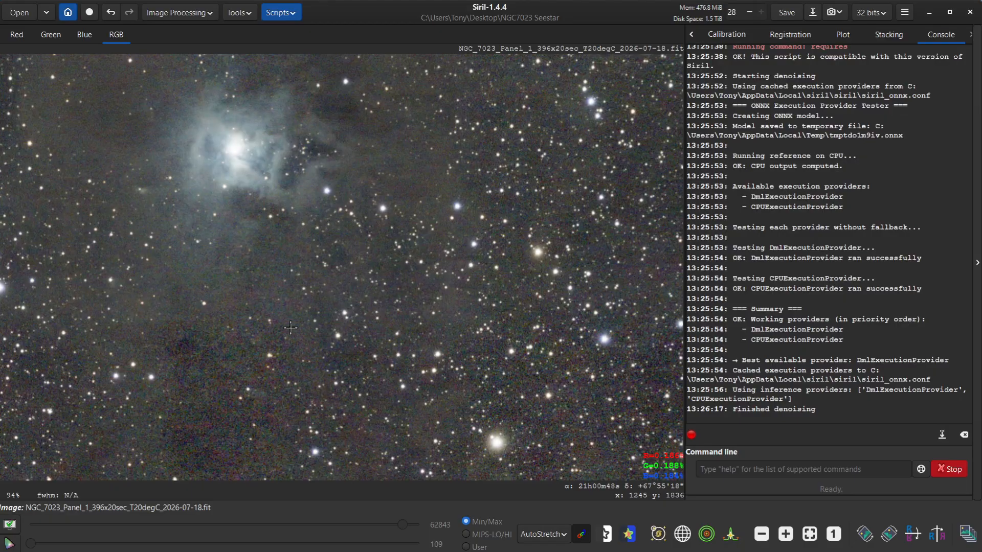
click(109, 16)
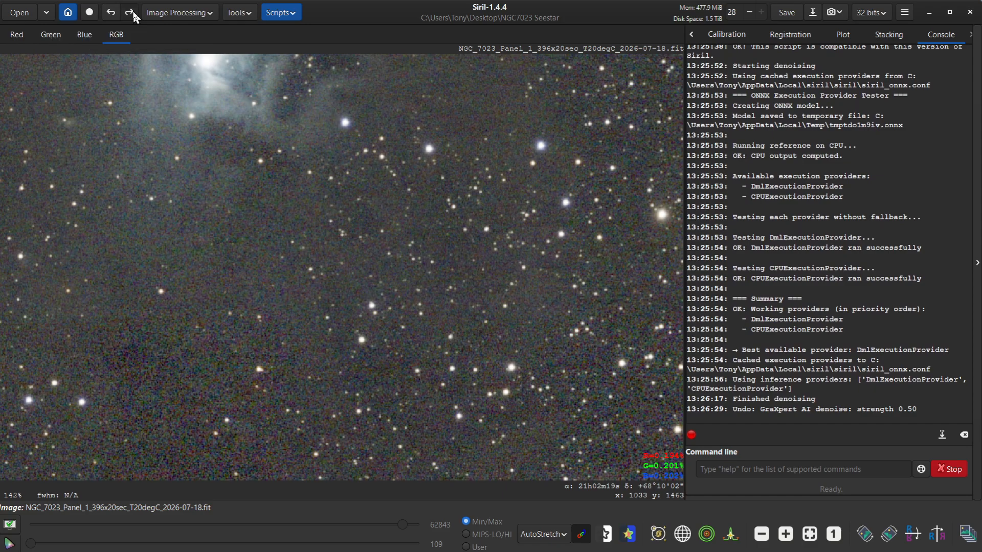
click(129, 13)
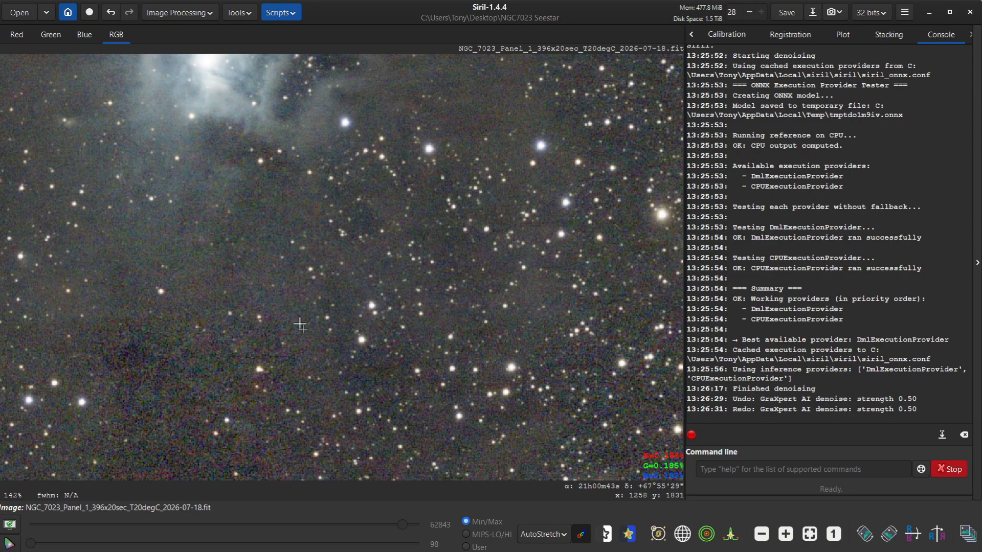
Switch the image display from AutoStretch to Linear and launch the VeraLux HyperMetric Stretch script.
click(564, 535)
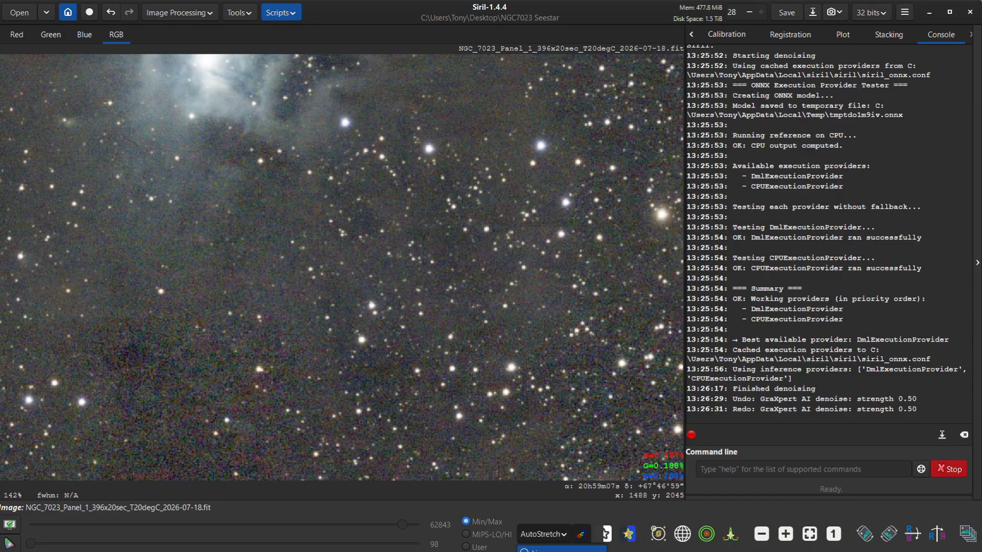
click(527, 549)
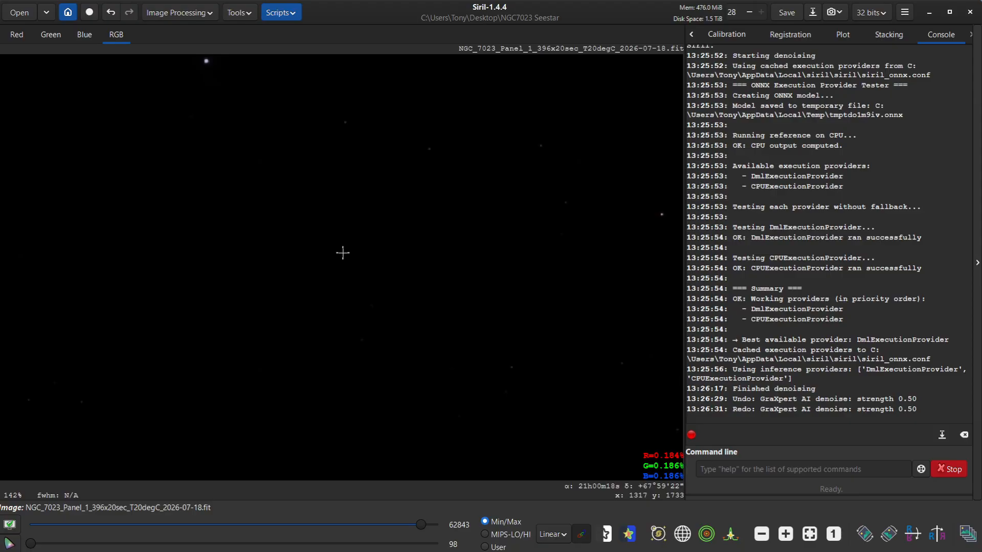
click(283, 14)
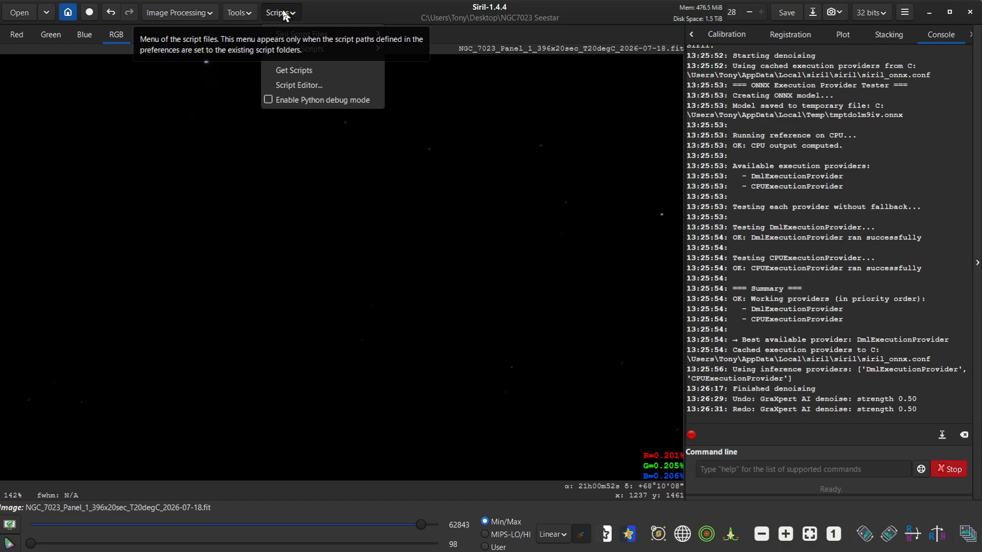
mouse_move(301, 48)
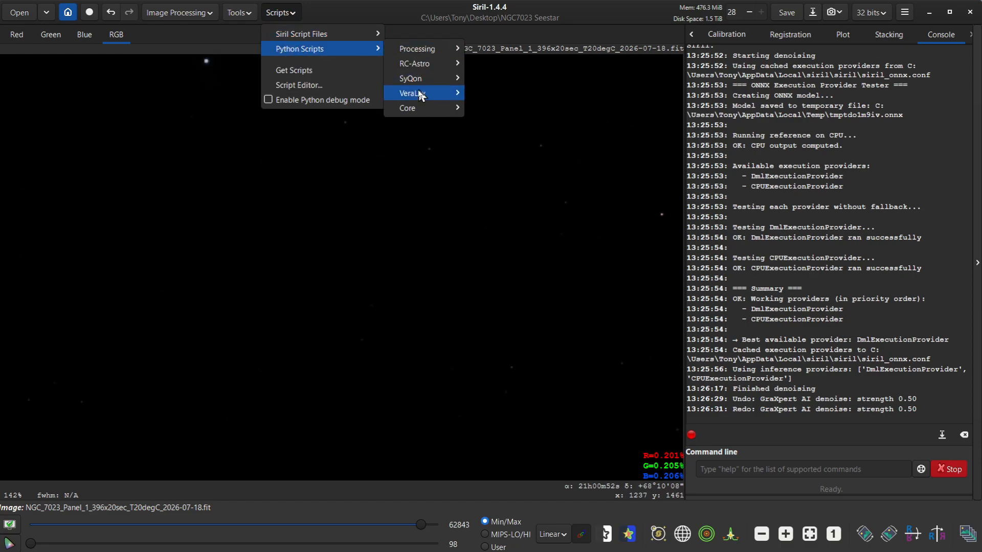
mouse_move(422, 95)
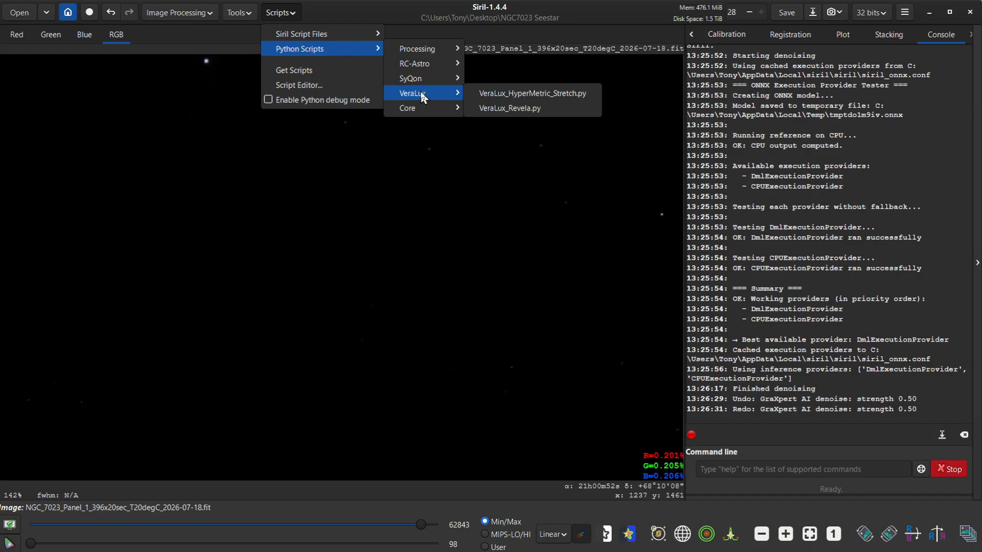
click(523, 95)
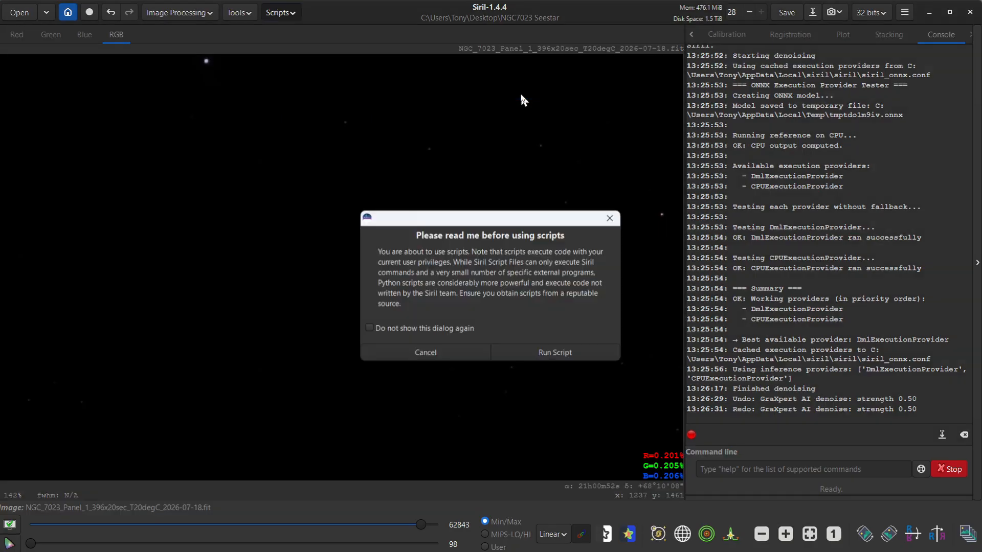
click(559, 354)
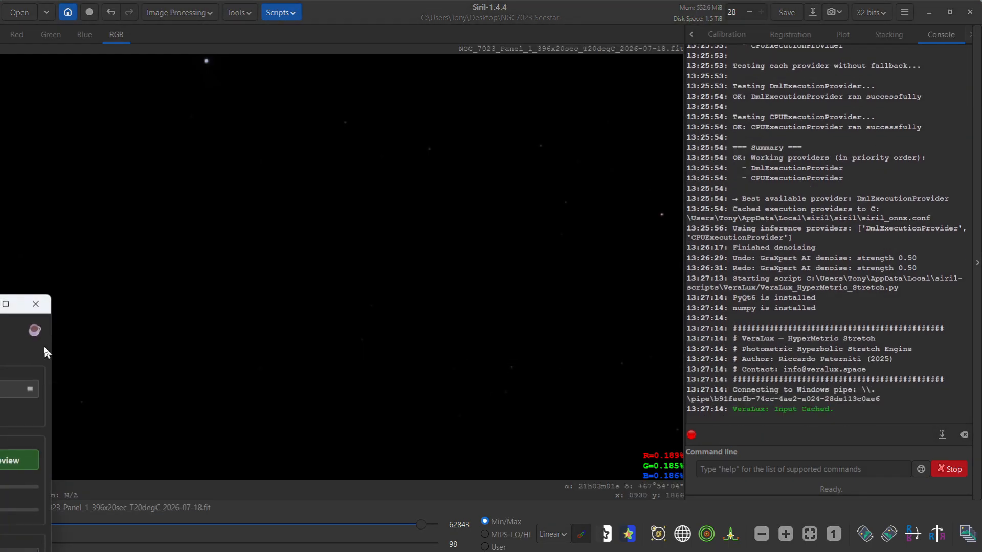
drag(1, 304, 843, 65)
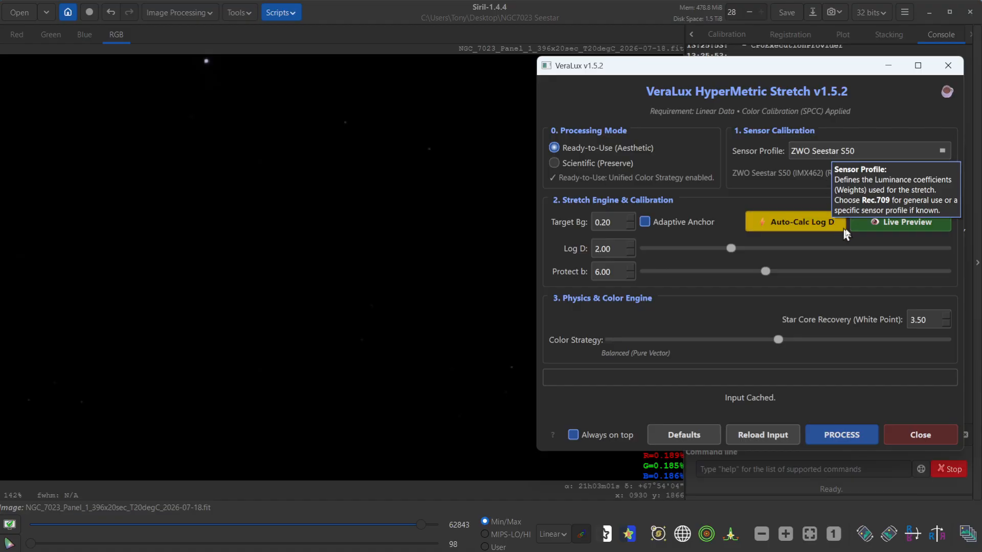
Open the stretch's live preview and auto-calculate Log D for the 0.20 target background, checking the result around the nebula.
click(899, 225)
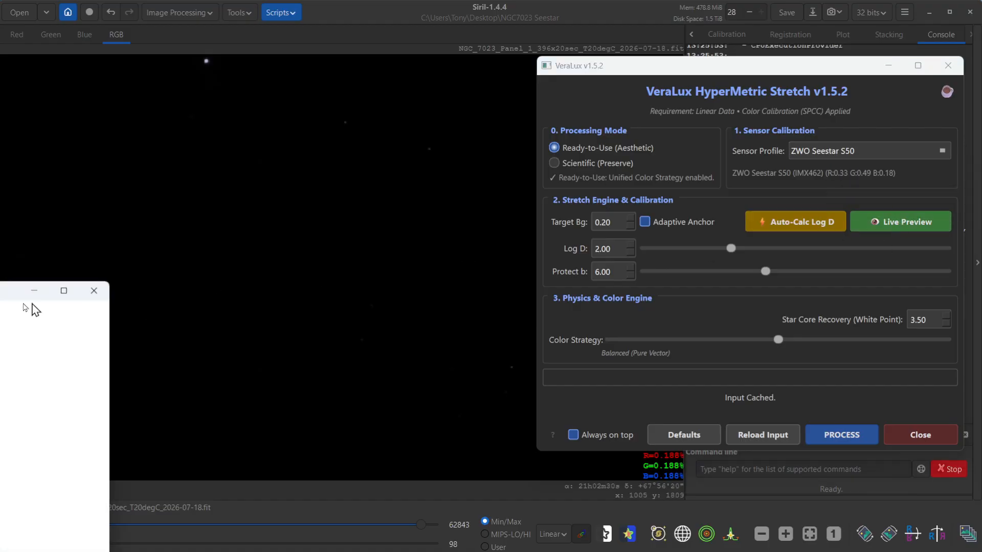
drag(55, 299, 375, 61)
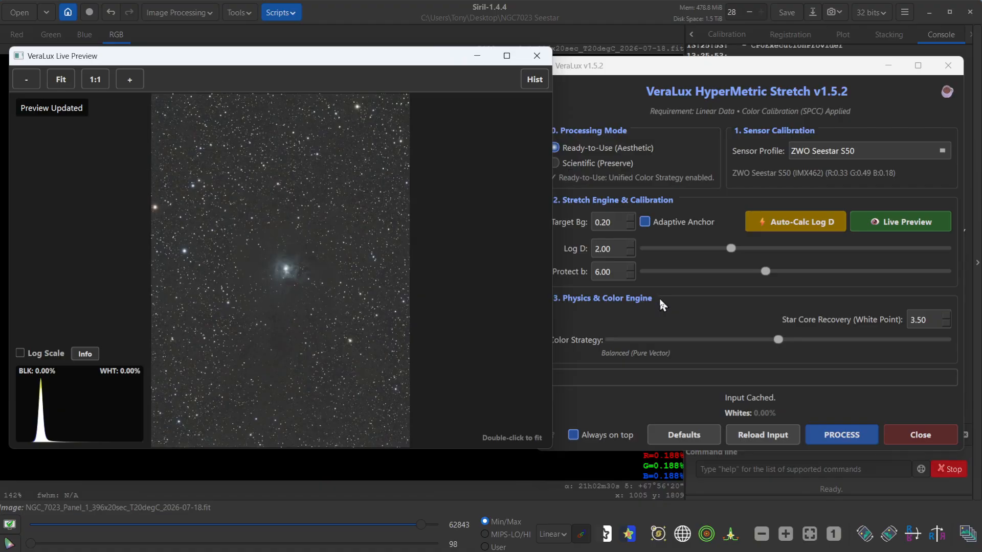
click(801, 224)
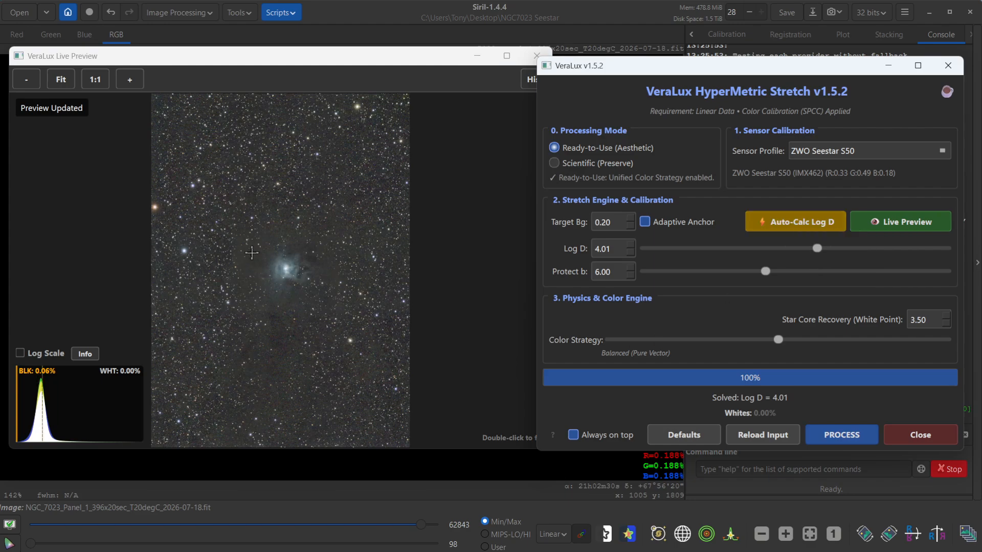
scroll(319, 383, up, 1)
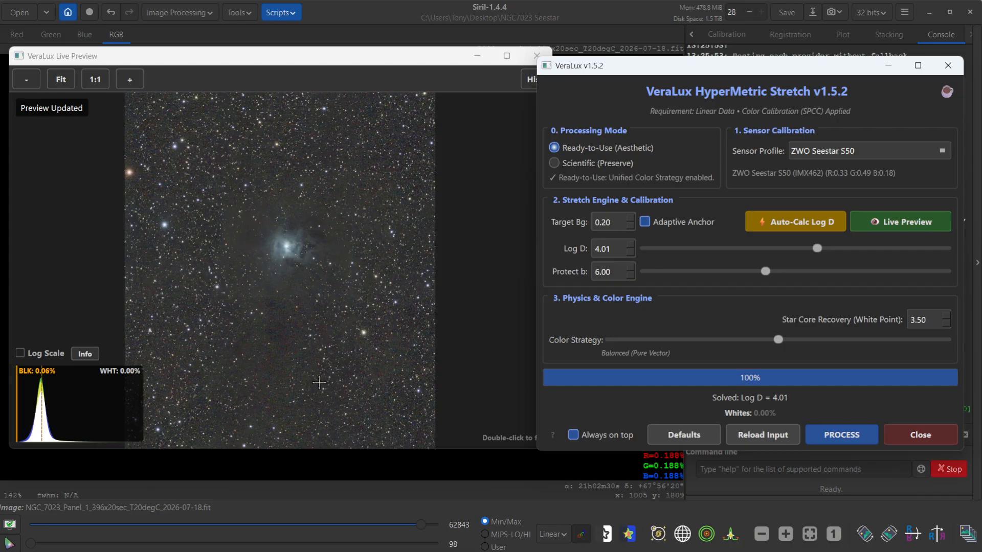
scroll(319, 383, up, 1)
scroll(318, 379, up, 1)
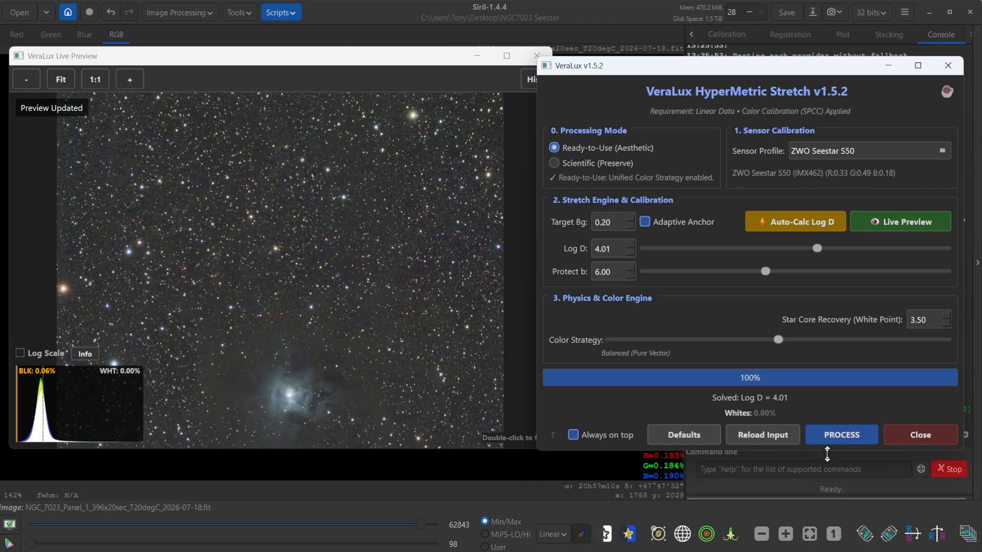
Apply the HyperMetric Stretch to the image and close the script.
click(836, 436)
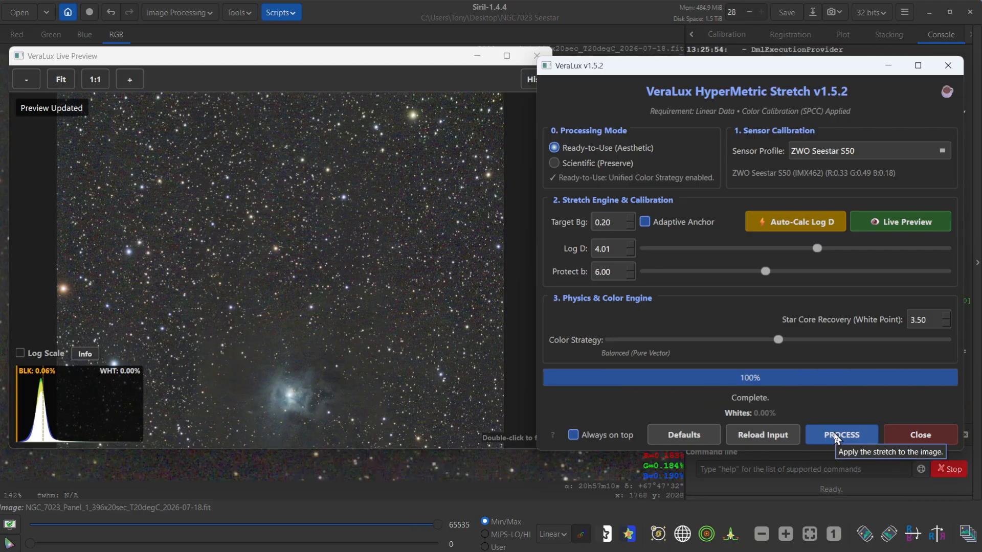
click(920, 435)
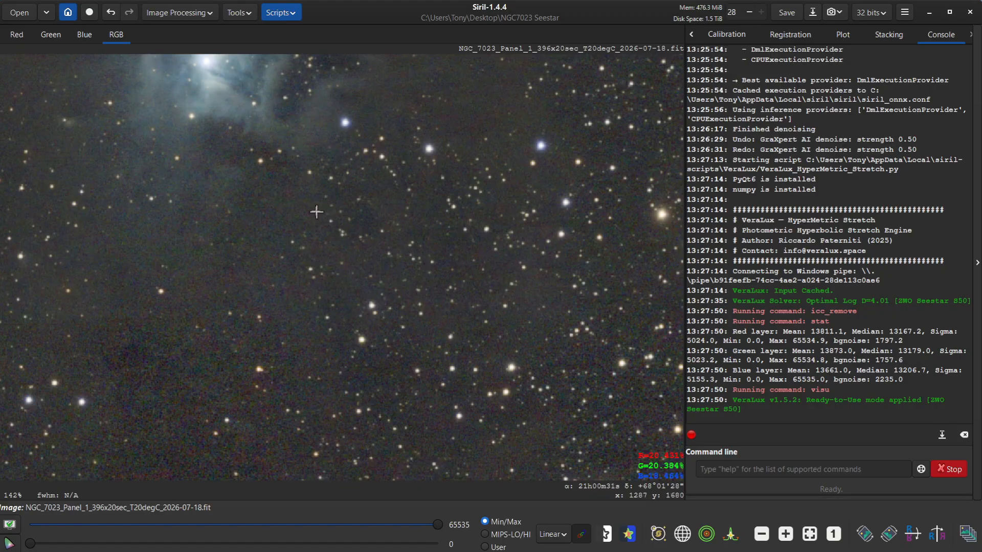
drag(264, 150, 406, 357)
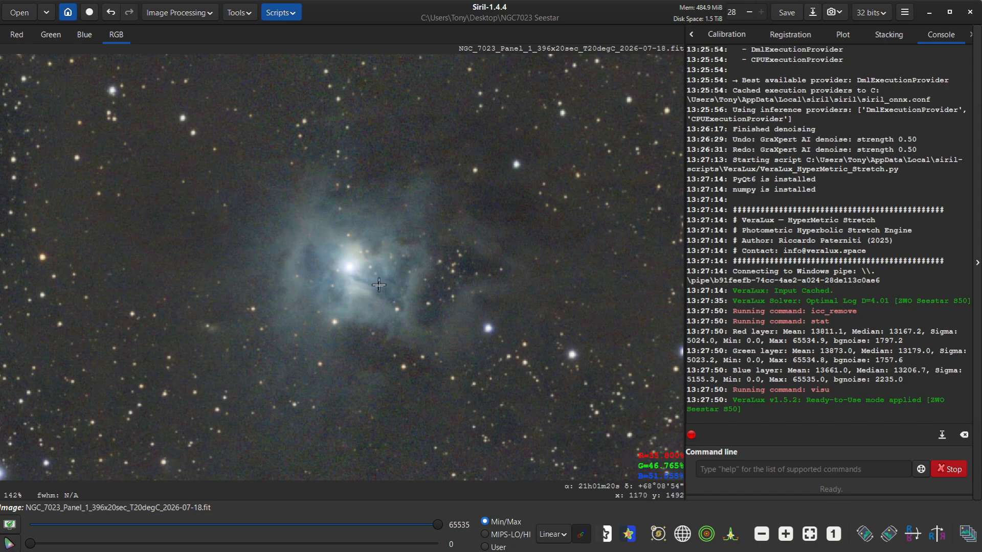
Launch the VeraLux Revela script on the stretched image.
click(276, 14)
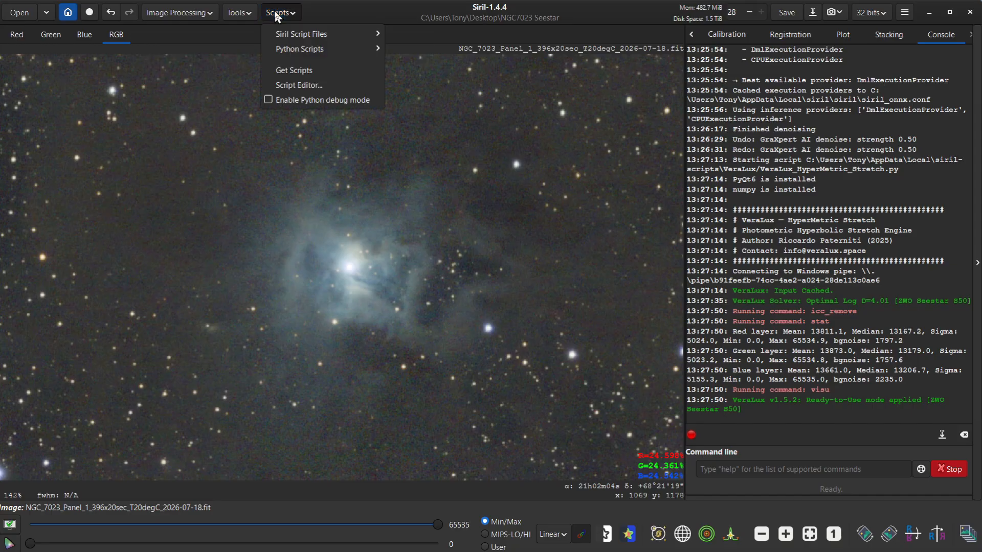
mouse_move(293, 51)
mouse_move(417, 51)
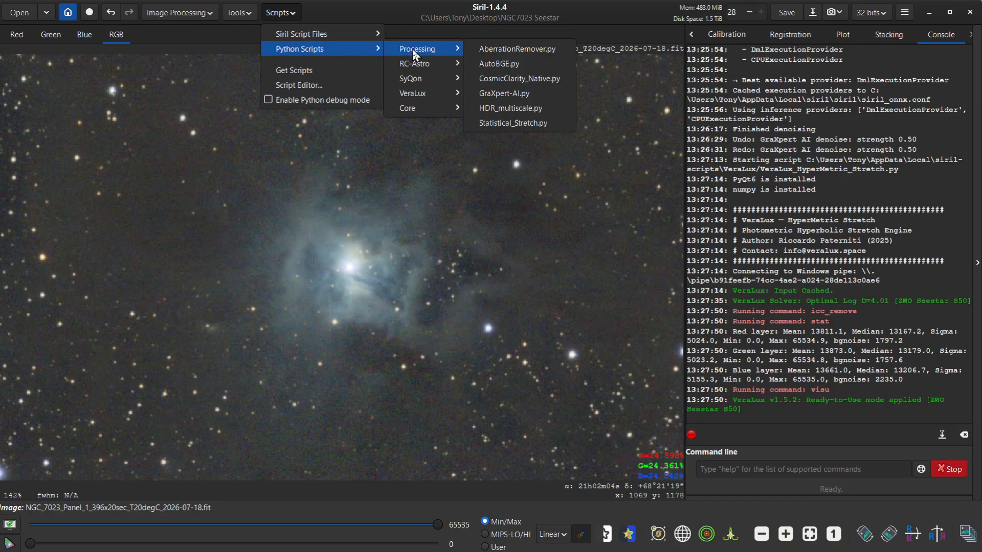
mouse_move(419, 95)
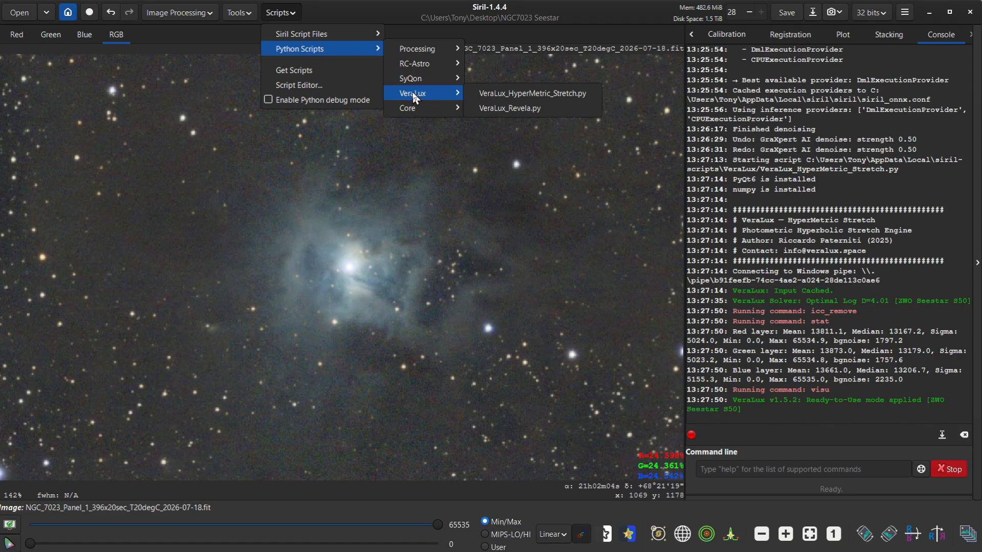
click(510, 109)
click(542, 355)
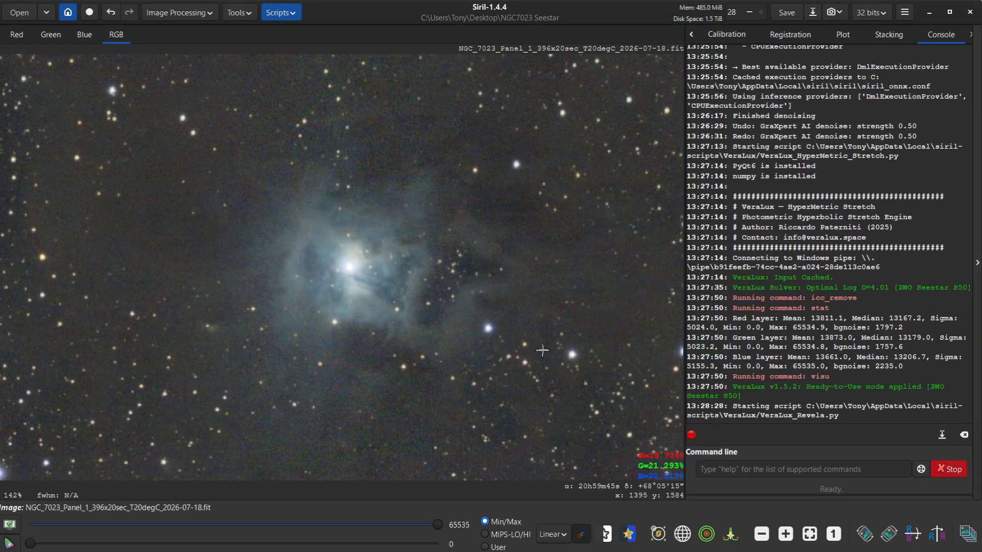
drag(3, 294, 640, 66)
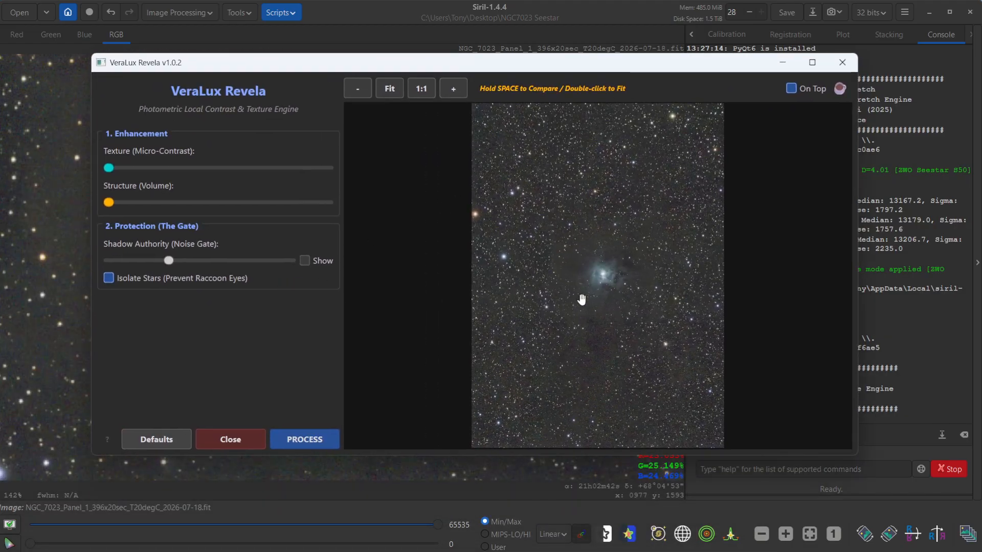
Raise Revela's Texture to about half and Structure to about a quarter of their ranges, compare with the original, and process the image.
scroll(607, 287, up, 1)
scroll(608, 287, up, 4)
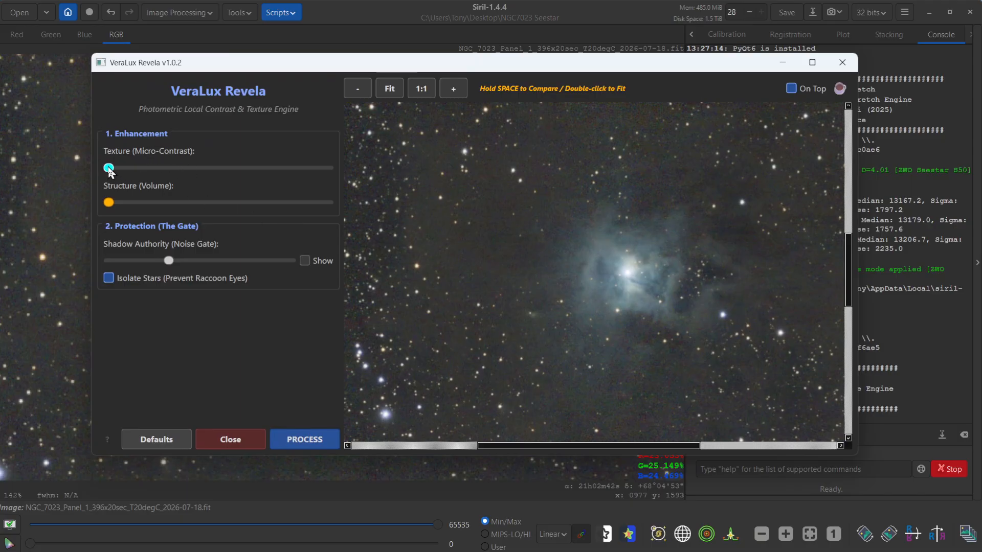
drag(108, 167, 221, 169)
drag(108, 202, 159, 203)
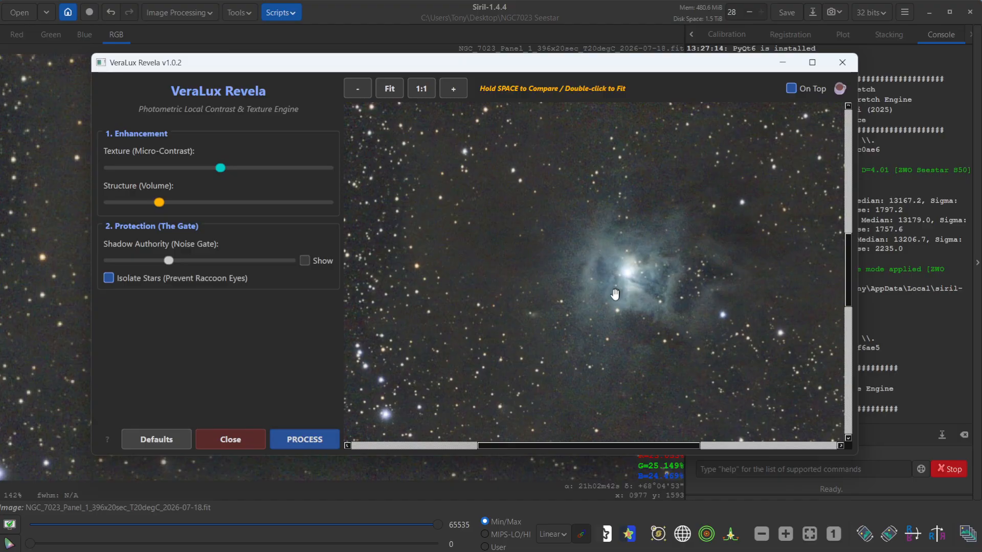
key(space)
click(309, 443)
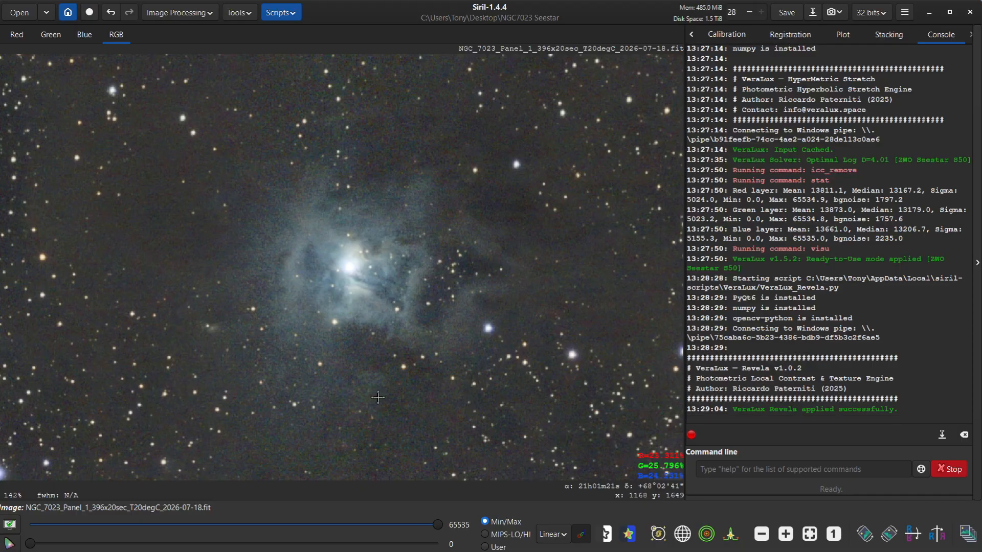
scroll(378, 398, down, 3)
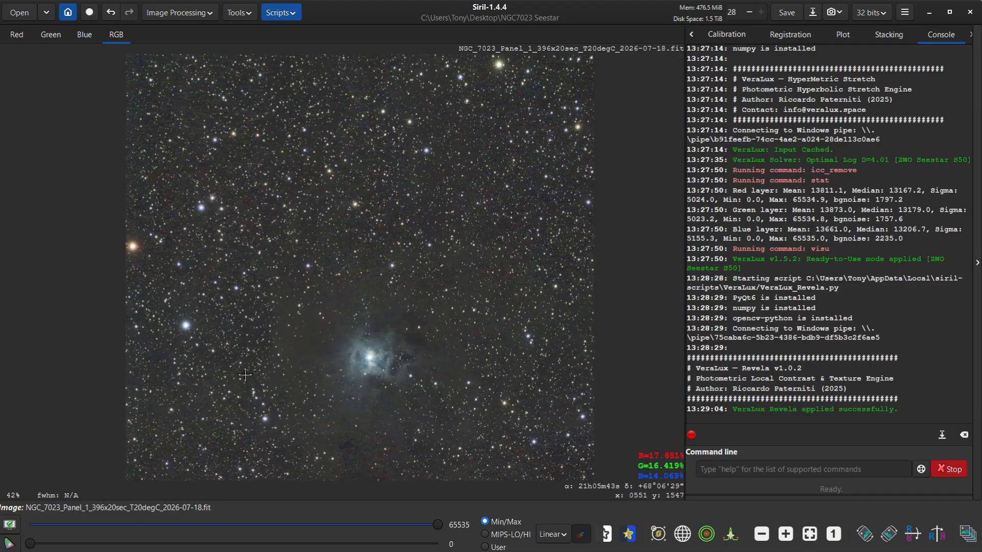
scroll(254, 333, up, 2)
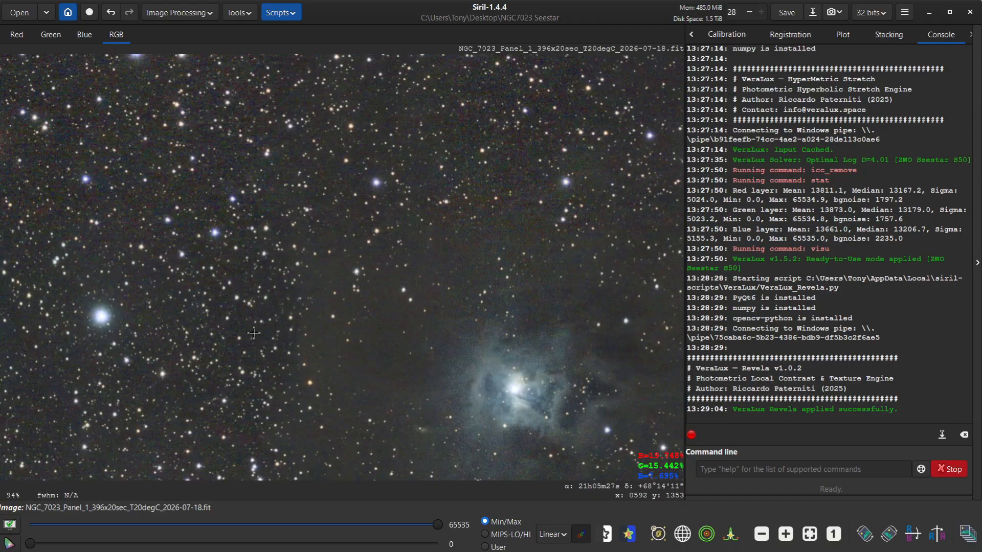
scroll(253, 333, up, 3)
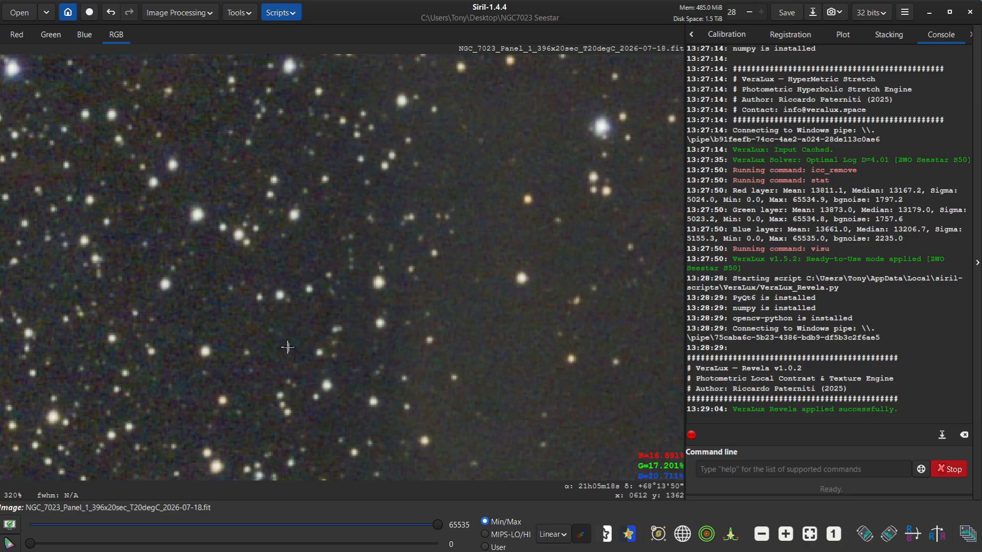
Save the image as an uncompressed 16-bit unsigned integer TIFF in the NGC7023 Seestar folder, adding "processed" to the file name.
click(813, 15)
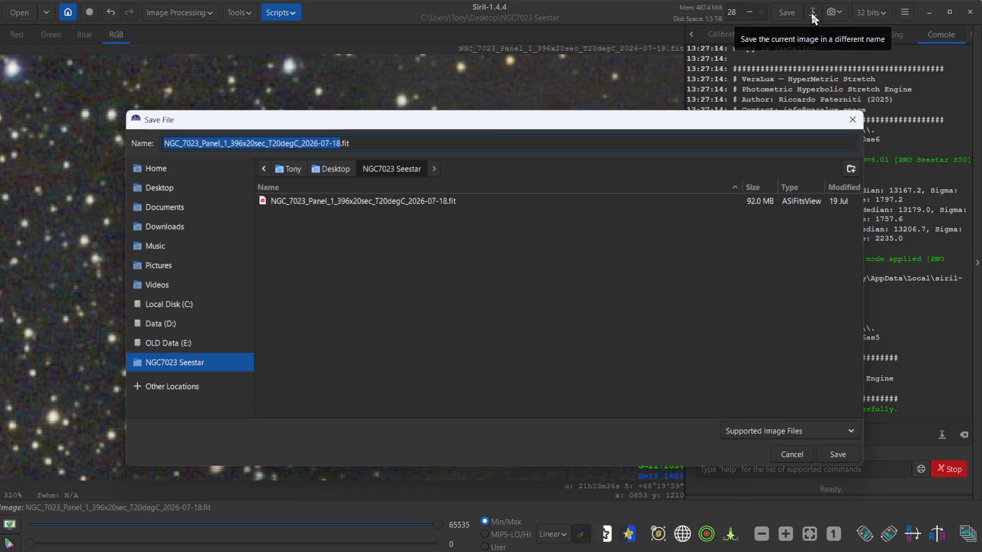
click(767, 431)
click(745, 398)
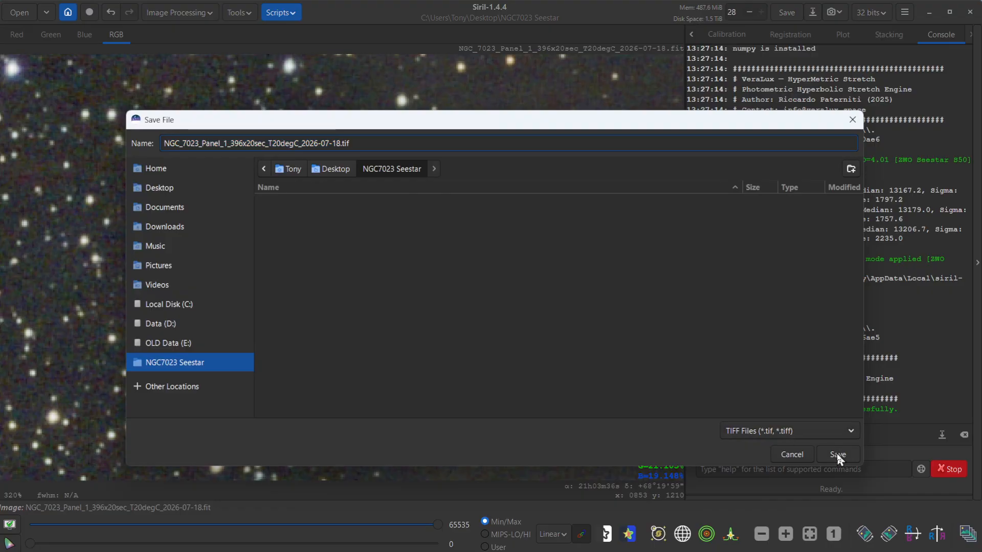
click(341, 144)
text(processed)
click(838, 455)
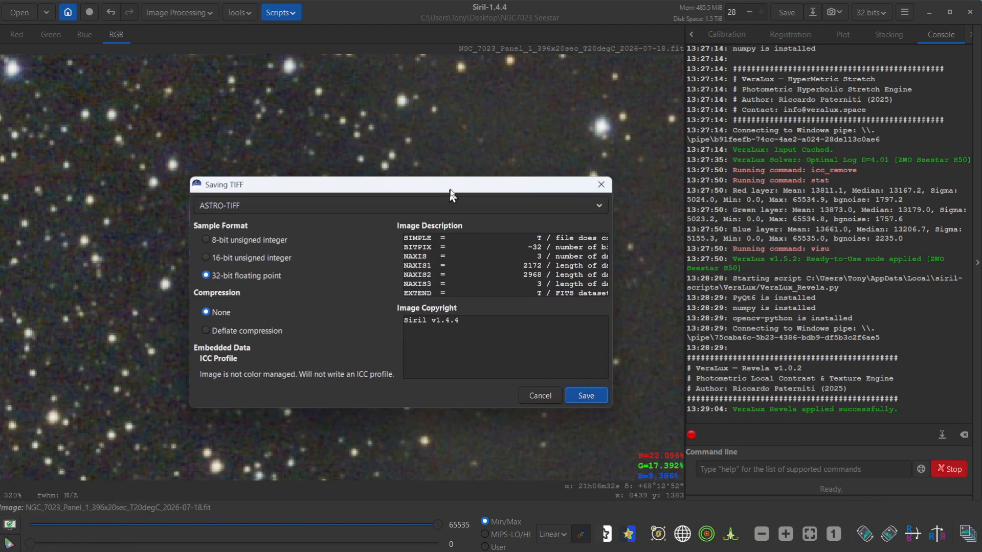
click(224, 250)
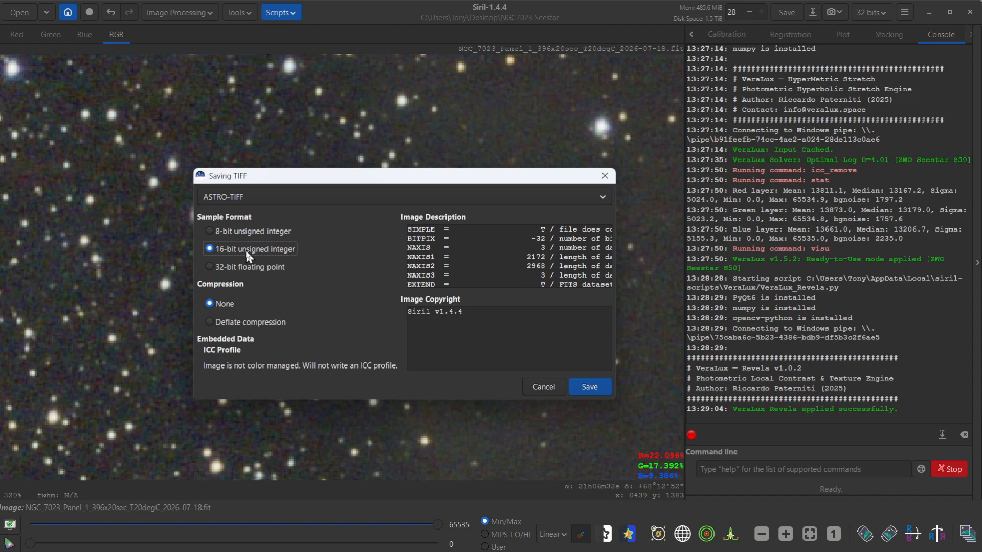
click(588, 387)
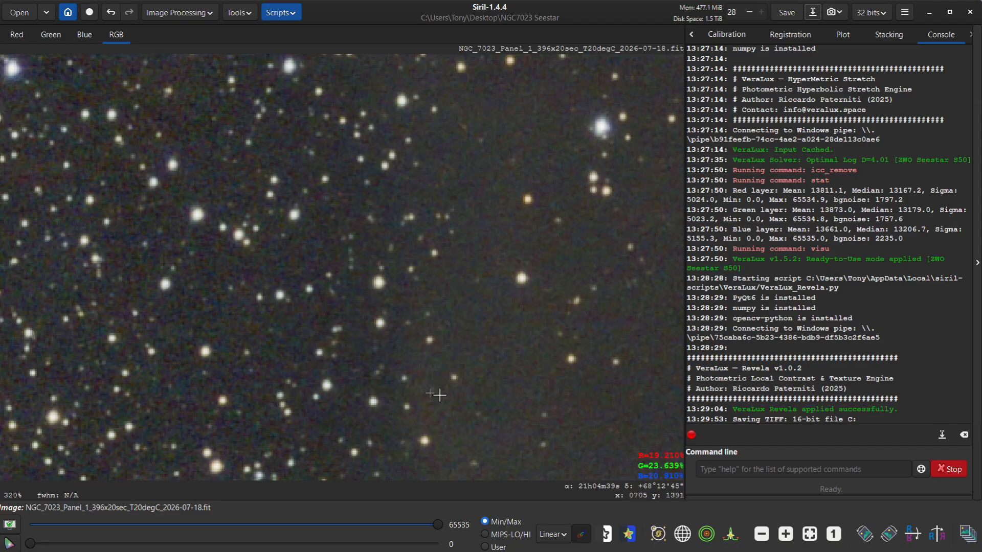
Switch to Photoshop, open the processed NGC_7023 TIFF there, select the Rectangular Marquee tool, and collapse the History panel group.
click(929, 11)
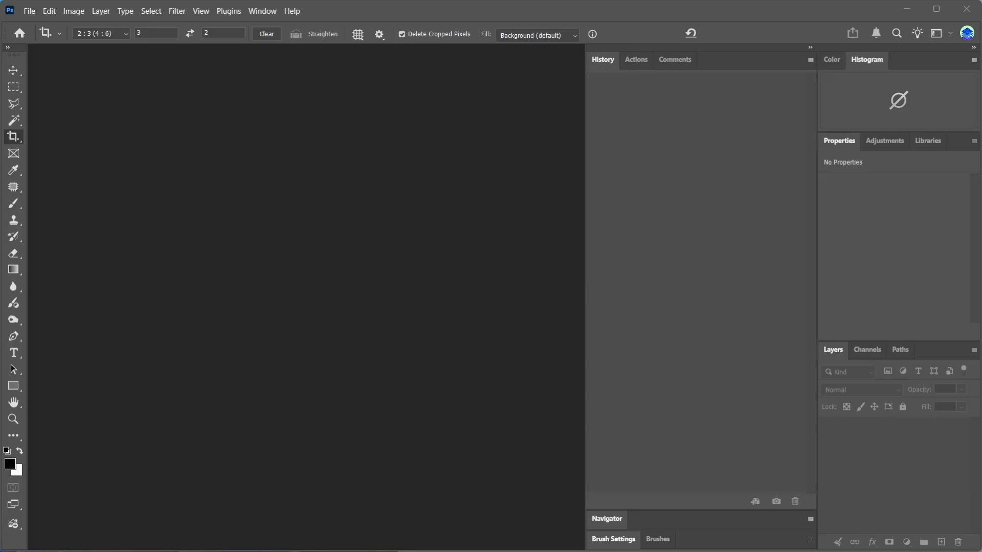
drag(405, 149, 355, 236)
click(13, 87)
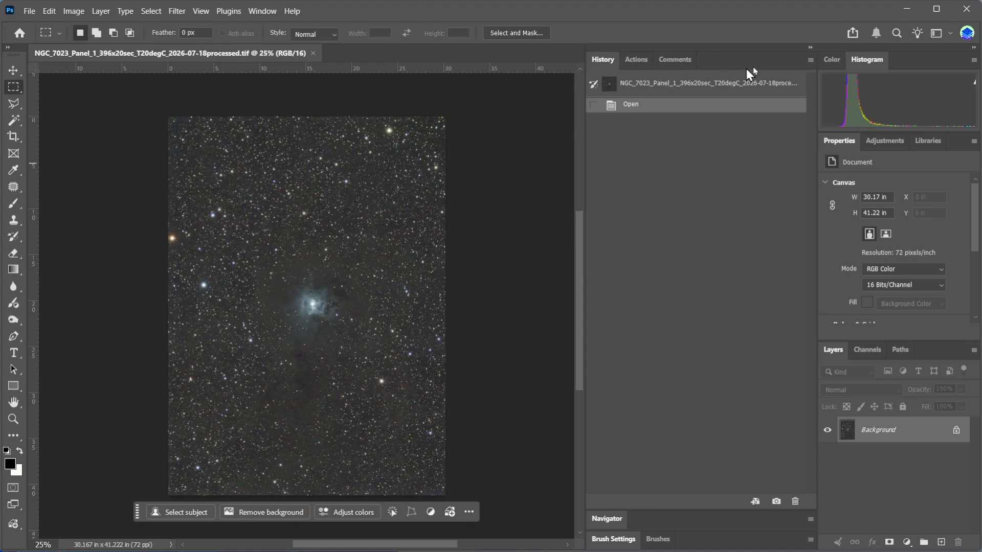
click(811, 48)
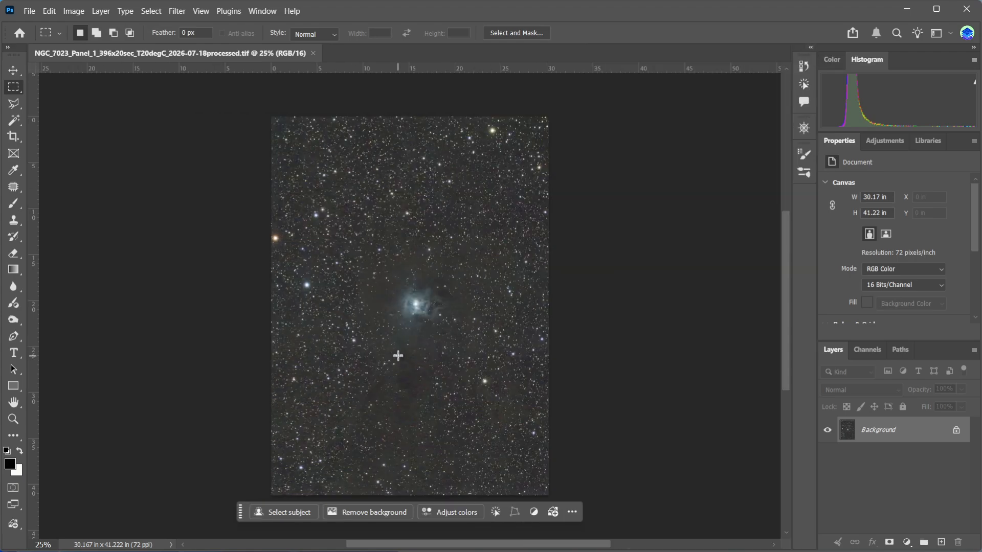
Inspect the noise around the nebula, then duplicate the Background layer.
scroll(404, 330, up, 5)
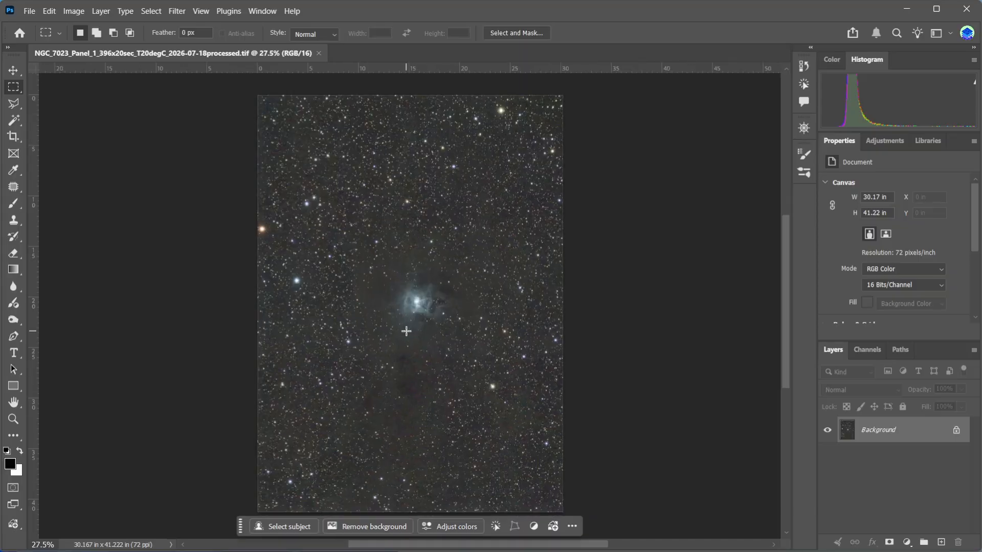
scroll(405, 366, up, 2)
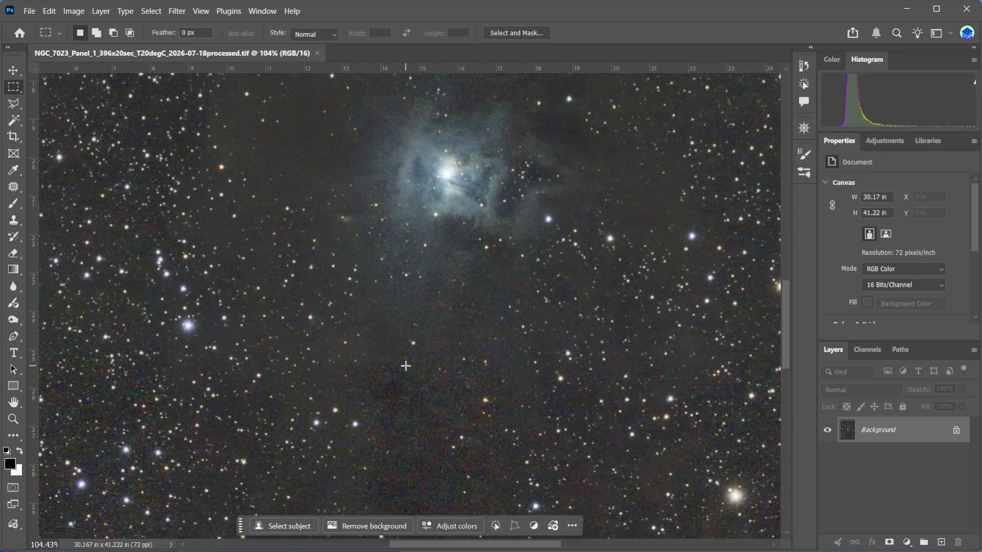
scroll(384, 383, down, 1)
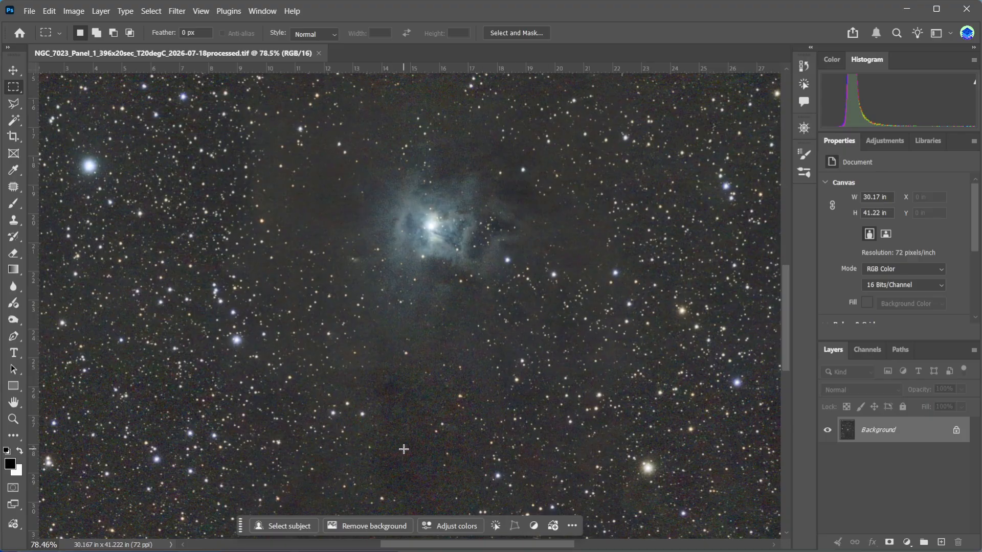
scroll(404, 449, up, 2)
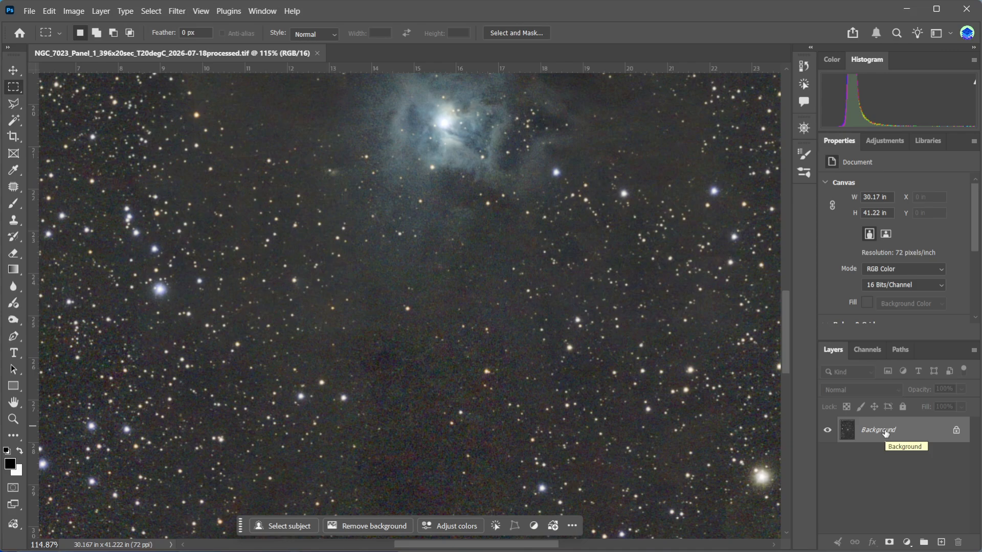
key(ctrl+j)
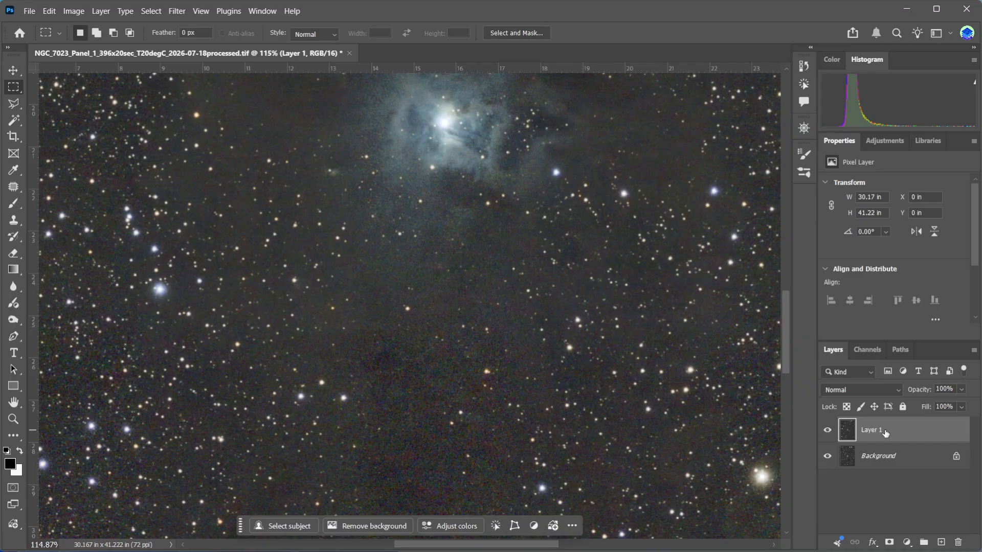
Load the RGB channel's luminosity as a selection, invert it, and copy the selected pixels of Layer 1 to a new layer.
click(871, 352)
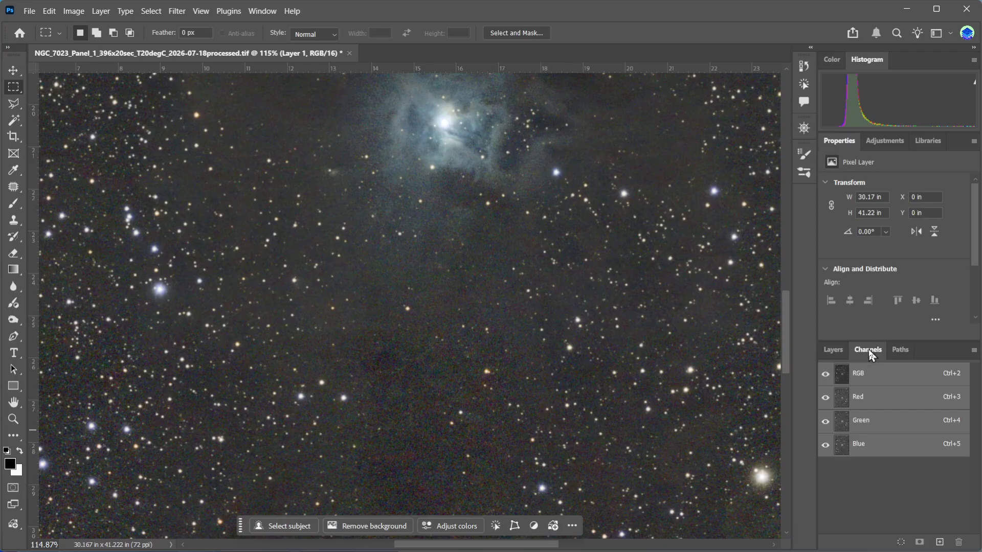
drag(877, 377, 878, 379)
ctrl+click(878, 378)
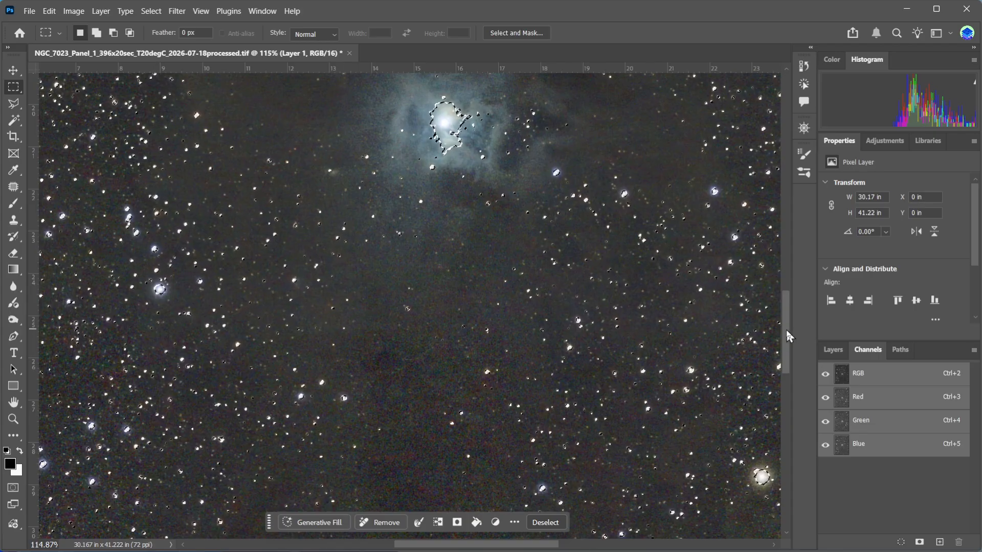
drag(783, 327, 786, 301)
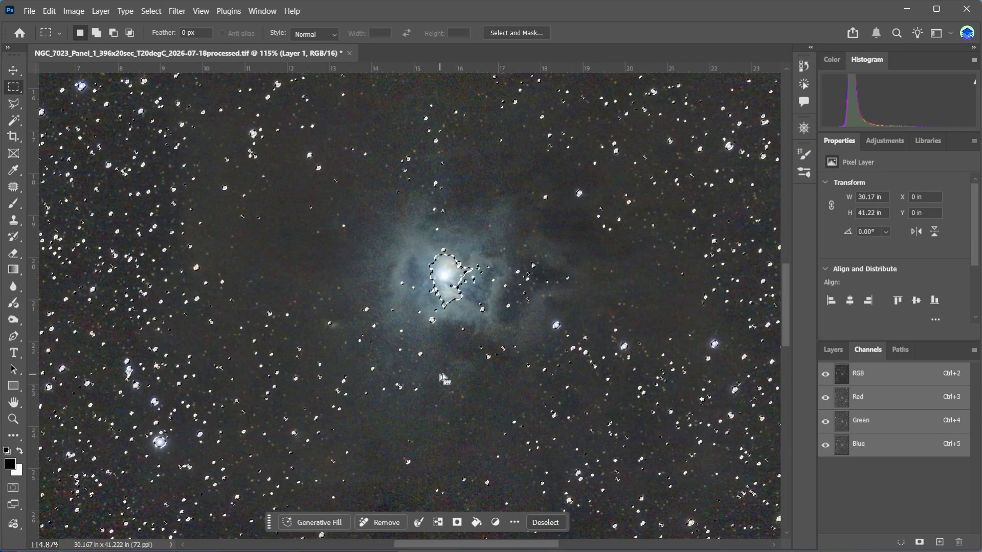
click(839, 352)
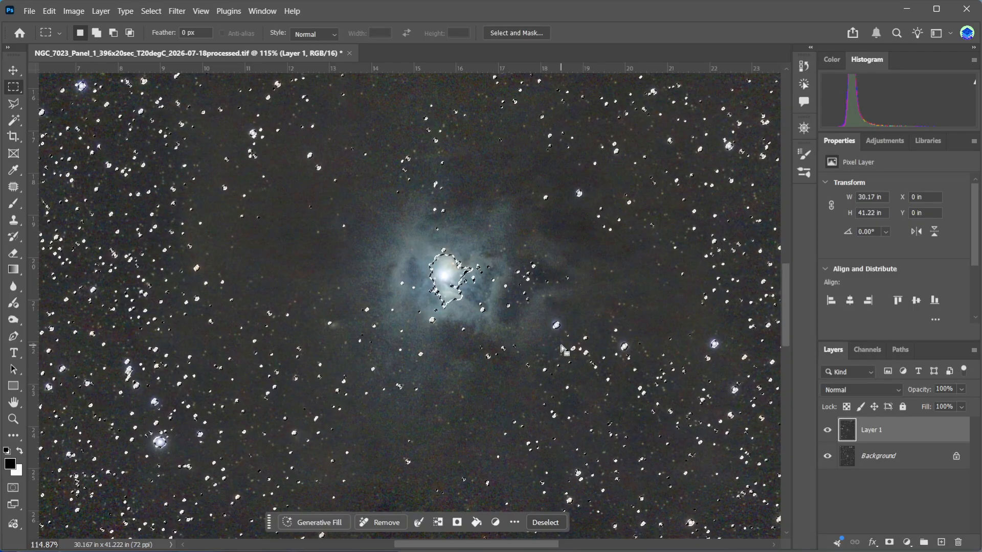
key(ctrl+j)
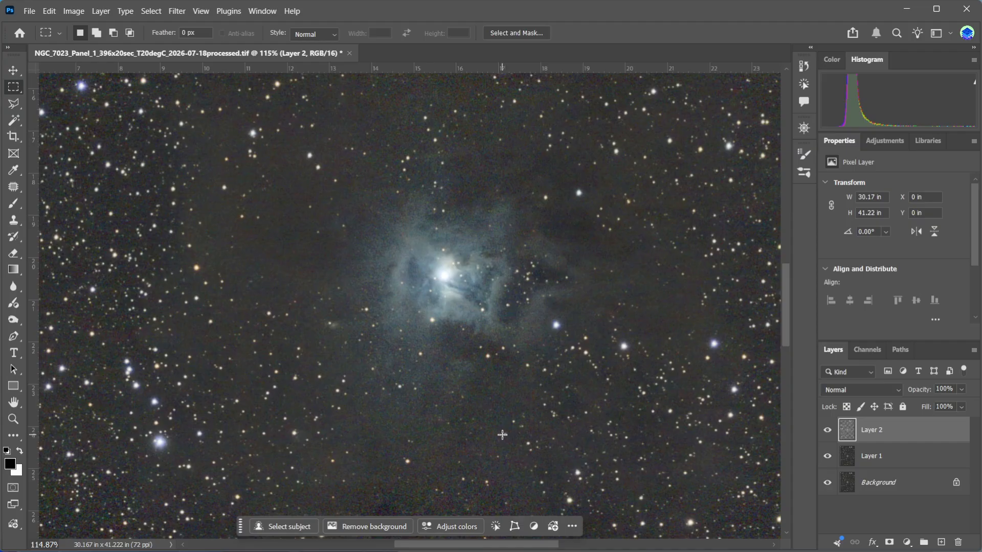
Denoise Layer 2 with the Camera Raw Filter, using Noise Reduction 100 and Color Noise Reduction 100, each with Detail 0.
click(176, 12)
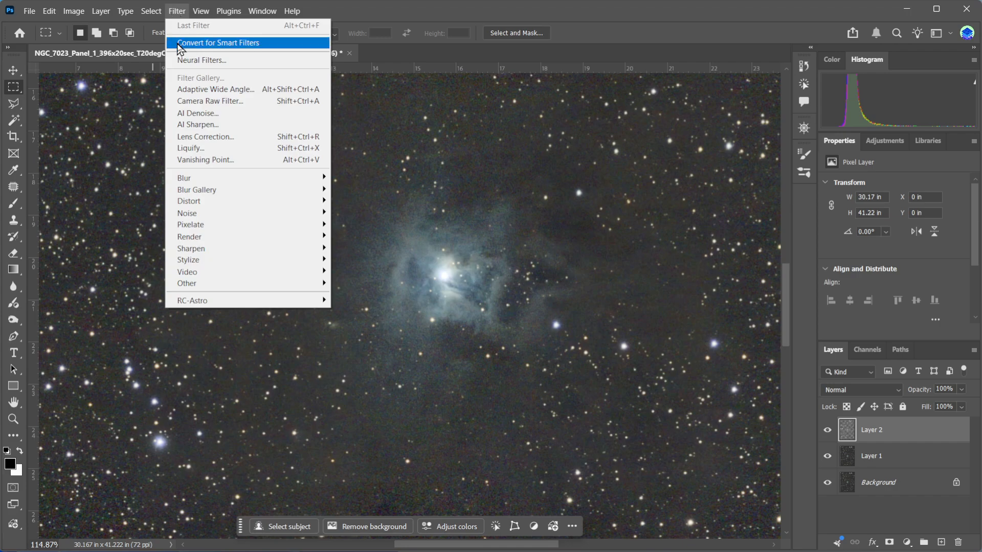
click(217, 104)
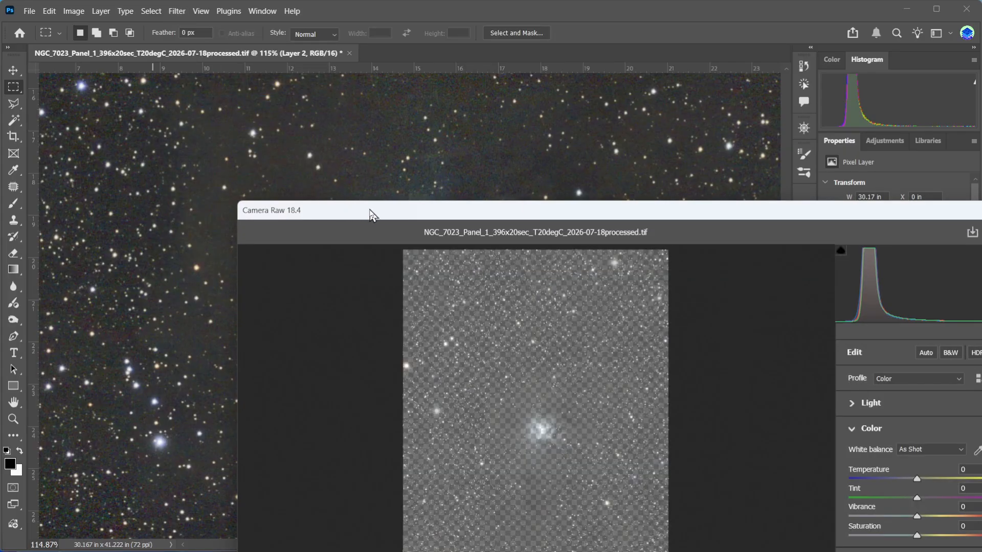
drag(373, 215, 294, 34)
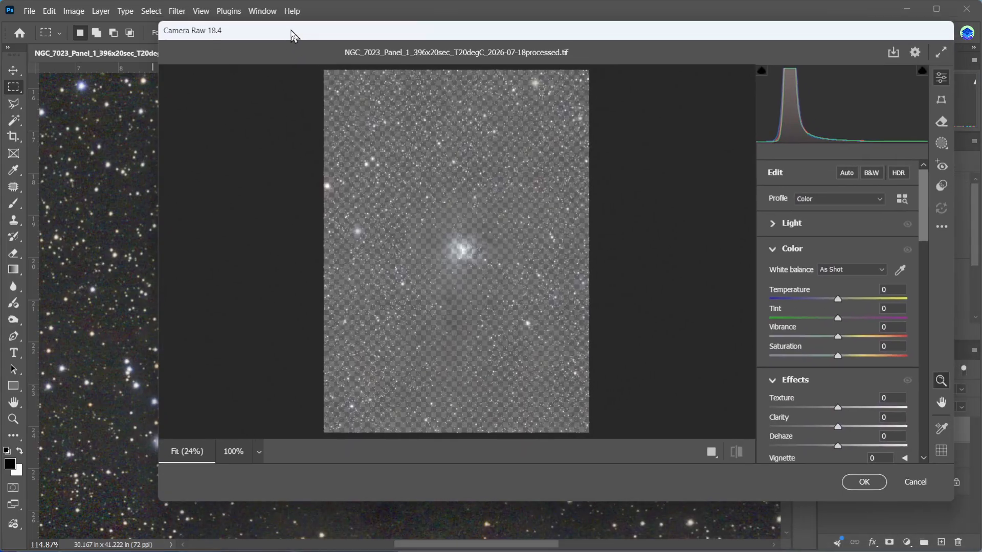
drag(923, 242, 927, 436)
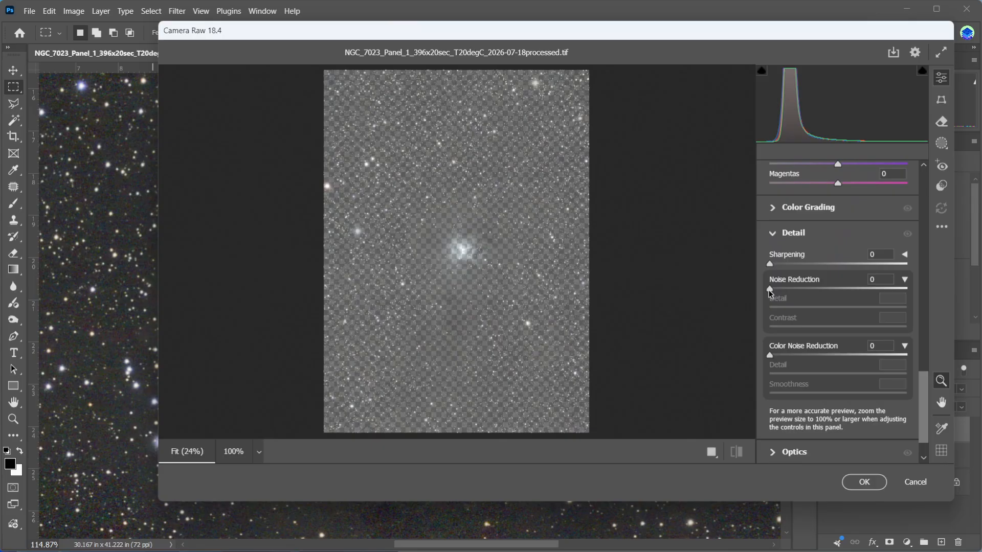
drag(770, 290, 923, 299)
drag(838, 307, 737, 313)
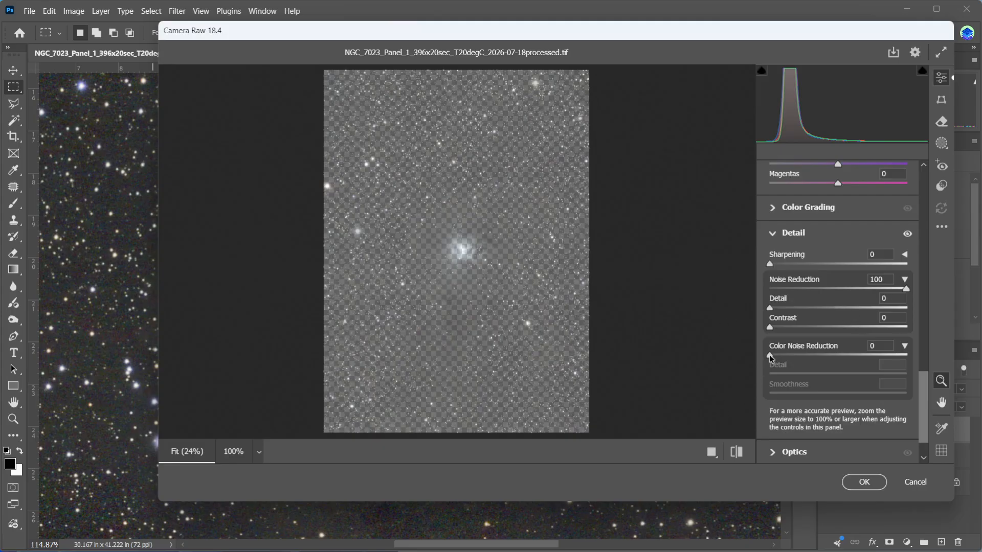
drag(770, 355, 915, 358)
drag(839, 377, 697, 377)
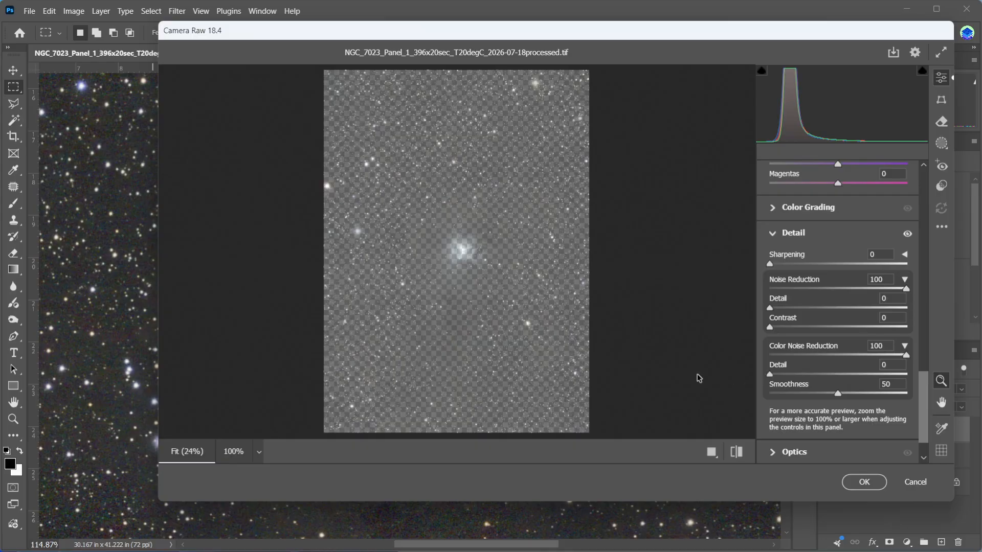
click(864, 482)
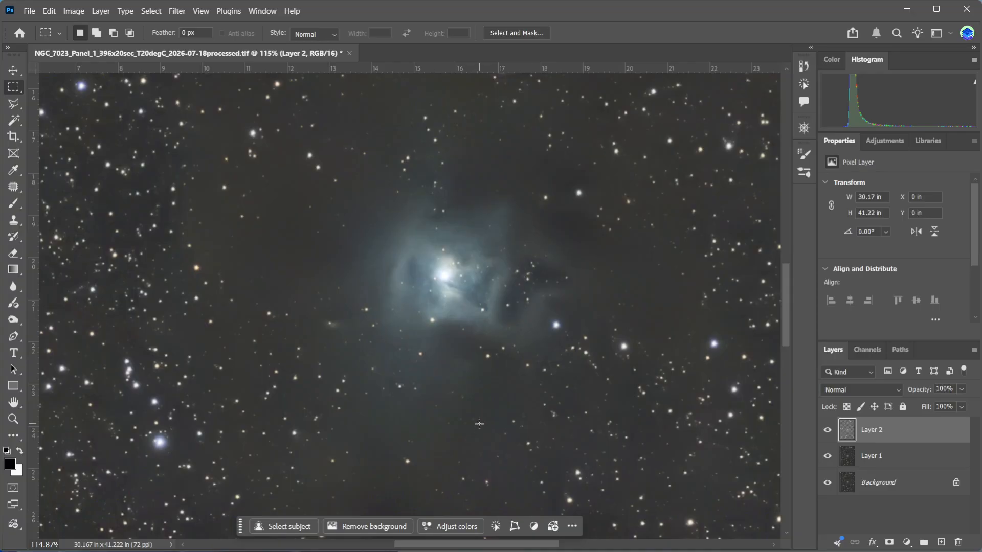
Reduce Layer 2's opacity to 25% and stamp all visible layers into a new layer on top.
click(962, 391)
drag(972, 408, 911, 404)
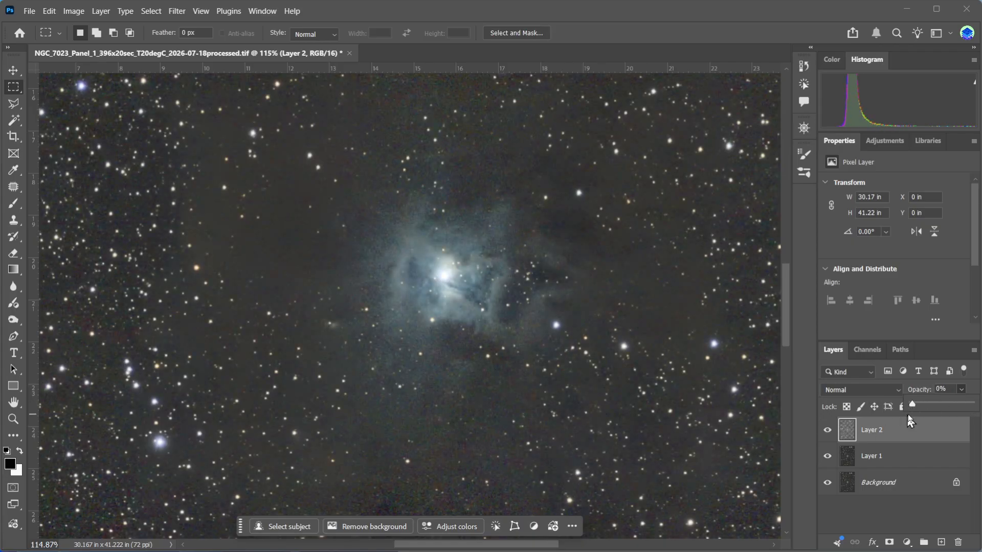
drag(912, 404, 926, 408)
click(905, 434)
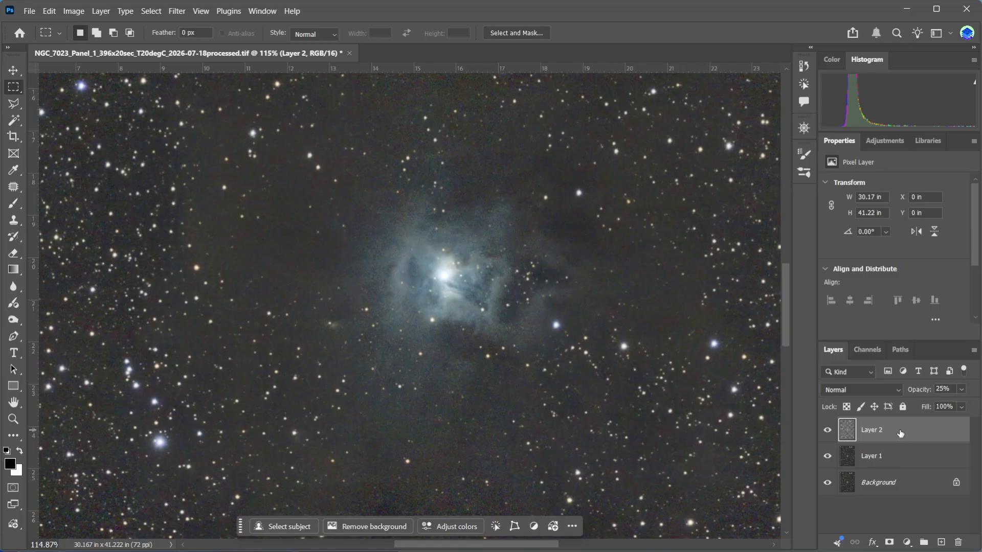
key(ctrl+shift+alt+e)
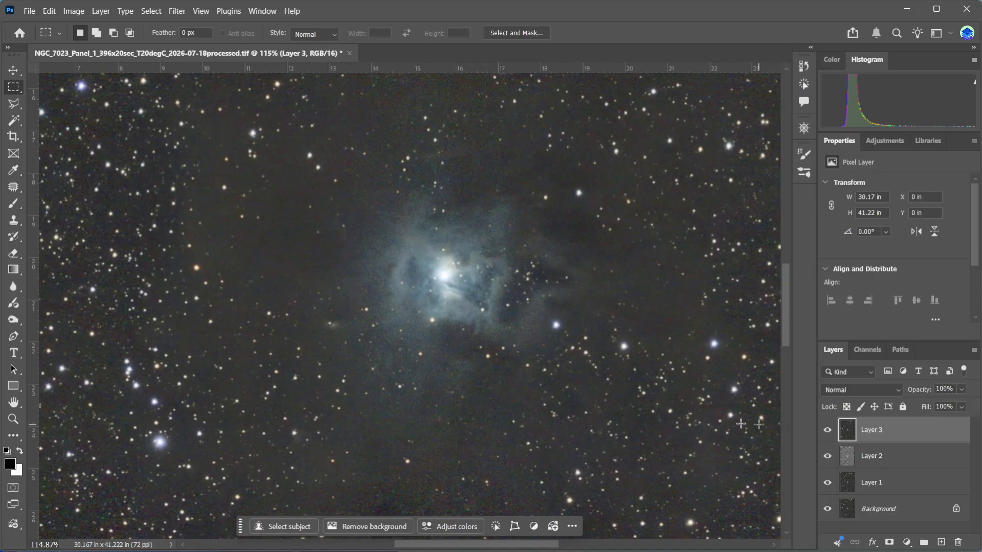
Start the Camera Raw Filter on Layer 3, closing in on the nebula, and set Saturation to +21 and Vibrance to +11.
click(180, 12)
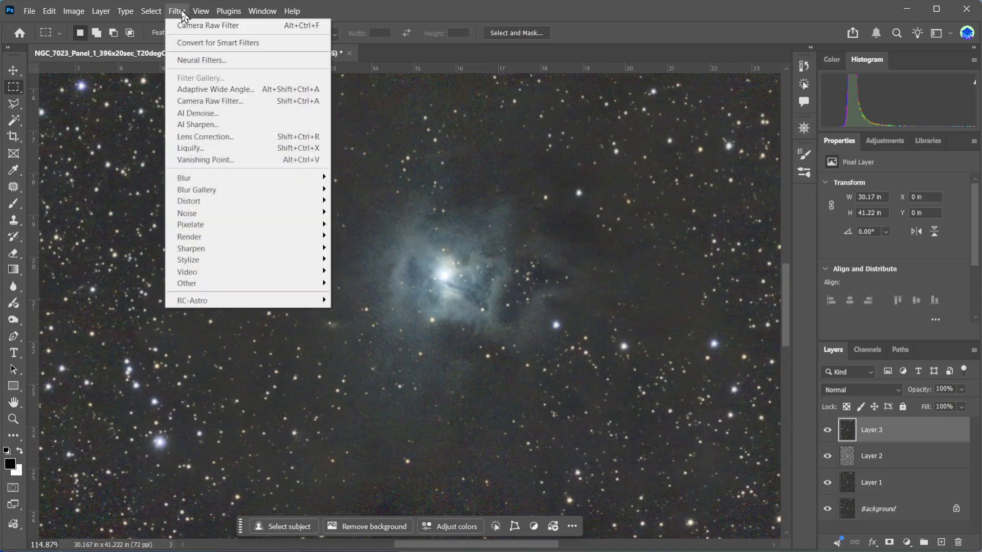
click(187, 102)
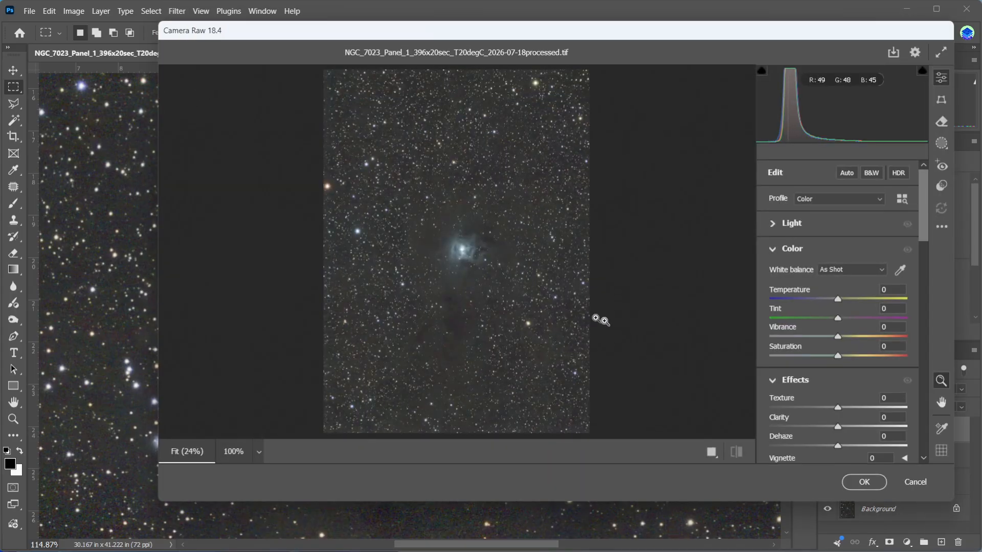
click(466, 264)
drag(466, 265, 562, 320)
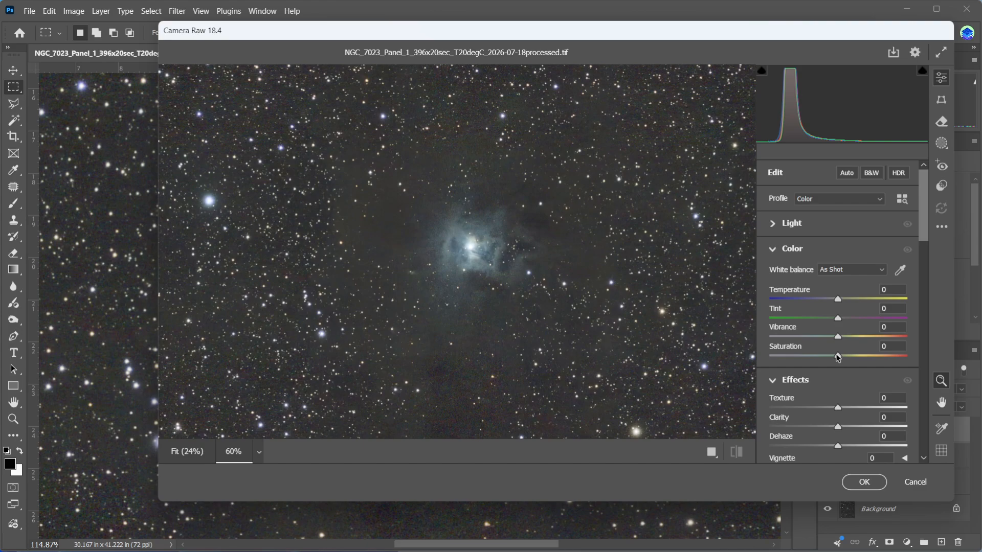
drag(838, 358, 939, 361)
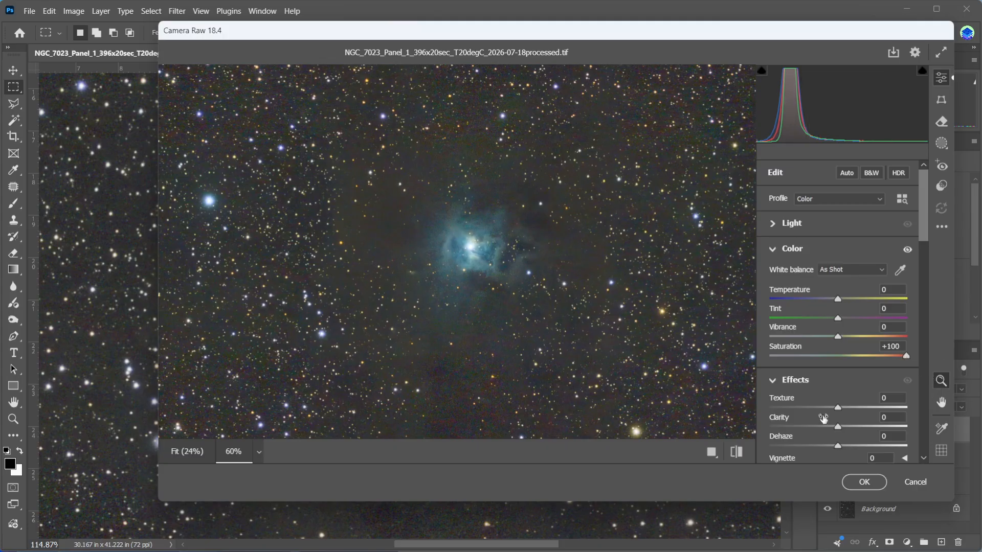
drag(906, 356, 852, 358)
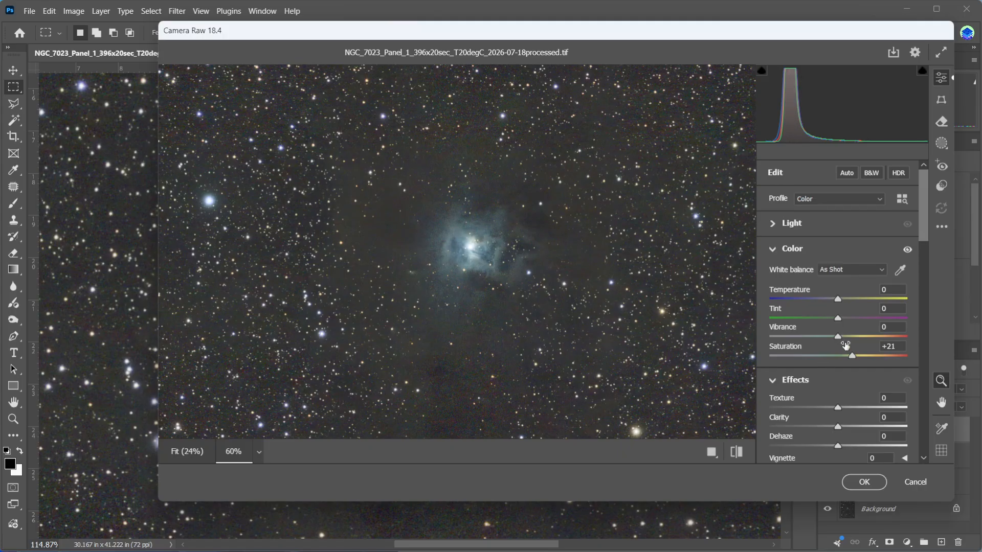
drag(839, 338, 909, 338)
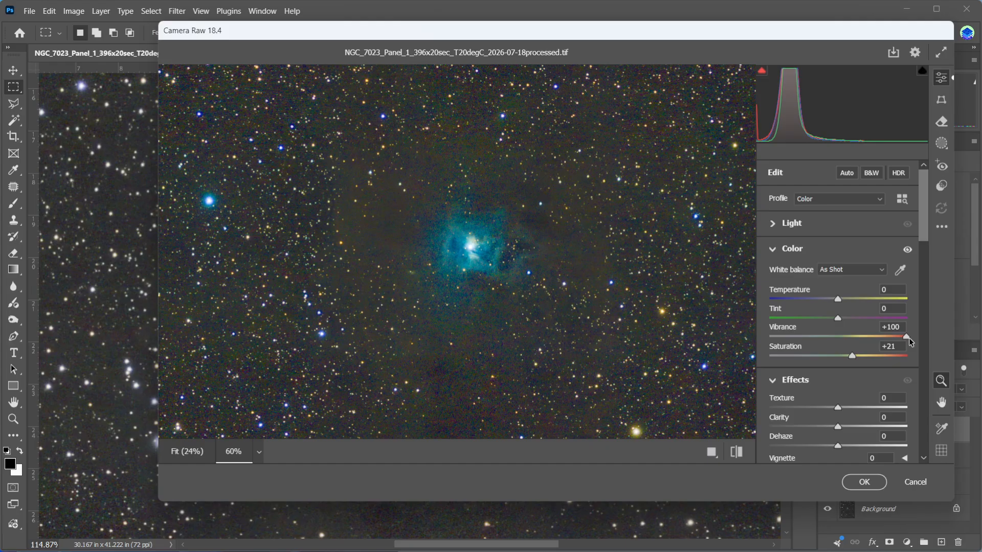
drag(906, 338, 847, 338)
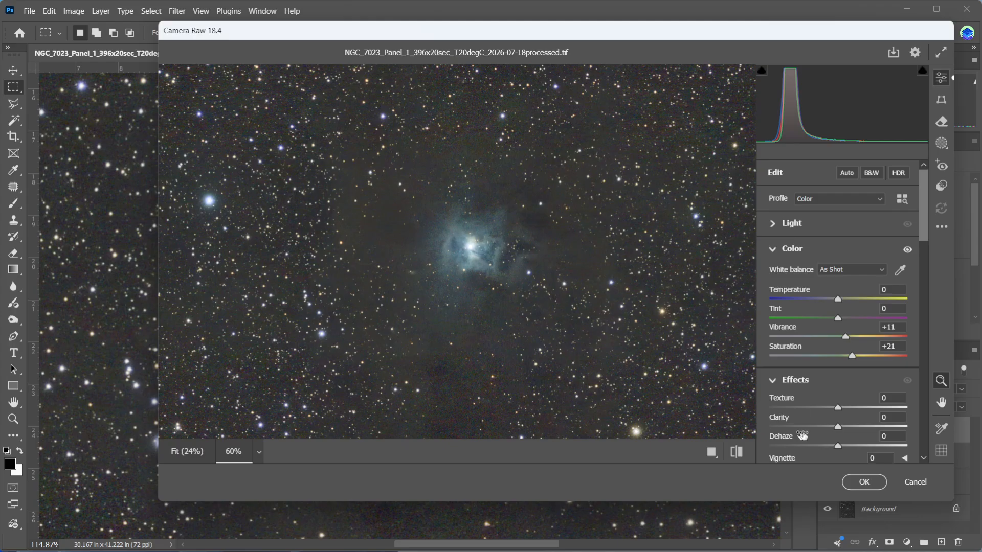
Set Clarity to about +6 and apply the Camera Raw adjustments to Layer 3.
drag(838, 428, 908, 426)
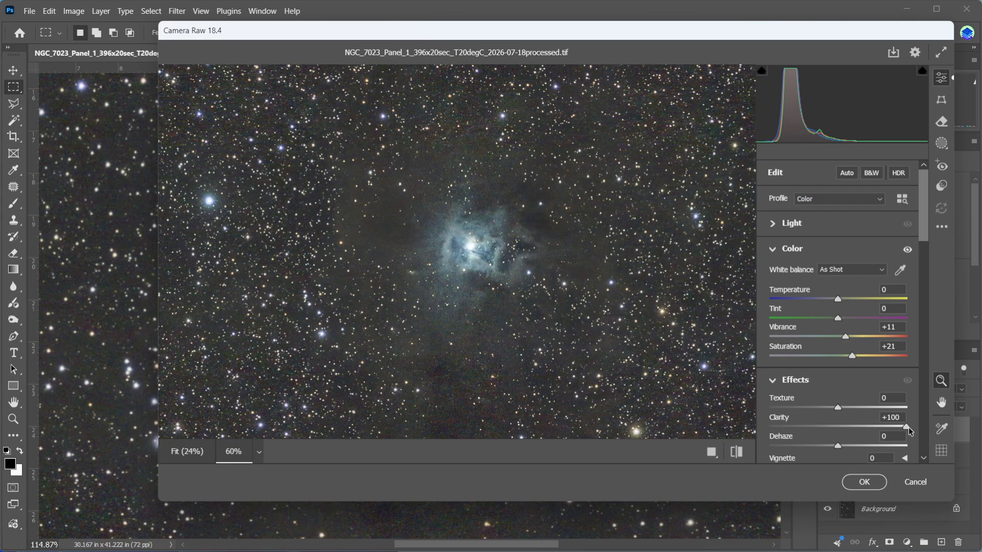
drag(907, 428, 848, 428)
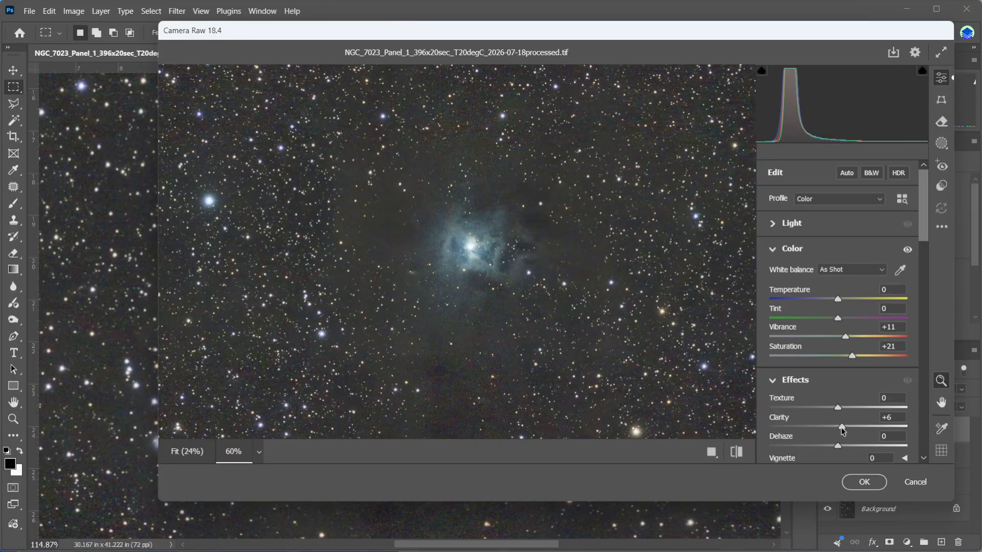
click(864, 483)
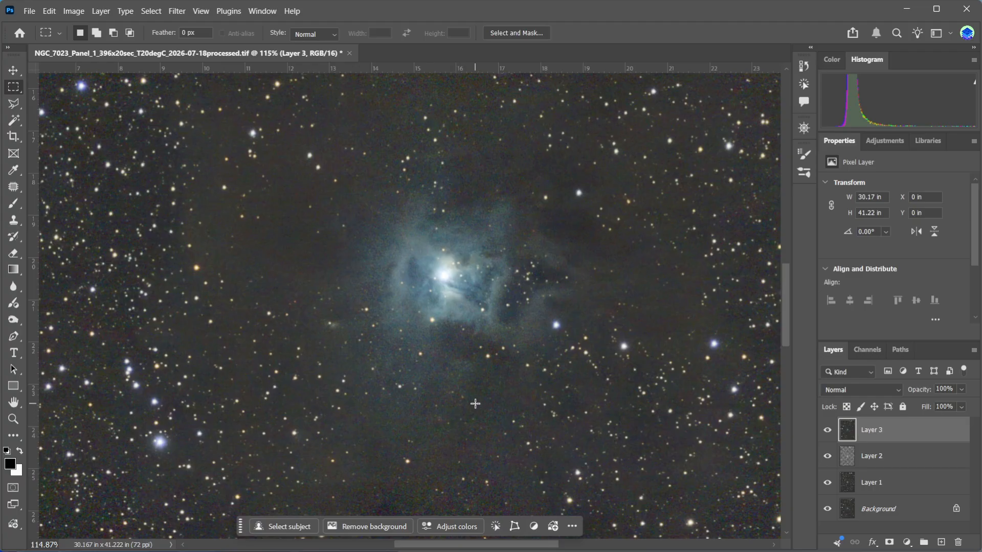
Flatten all layers into a single Background layer.
scroll(474, 403, down, 3)
scroll(474, 402, down, 2)
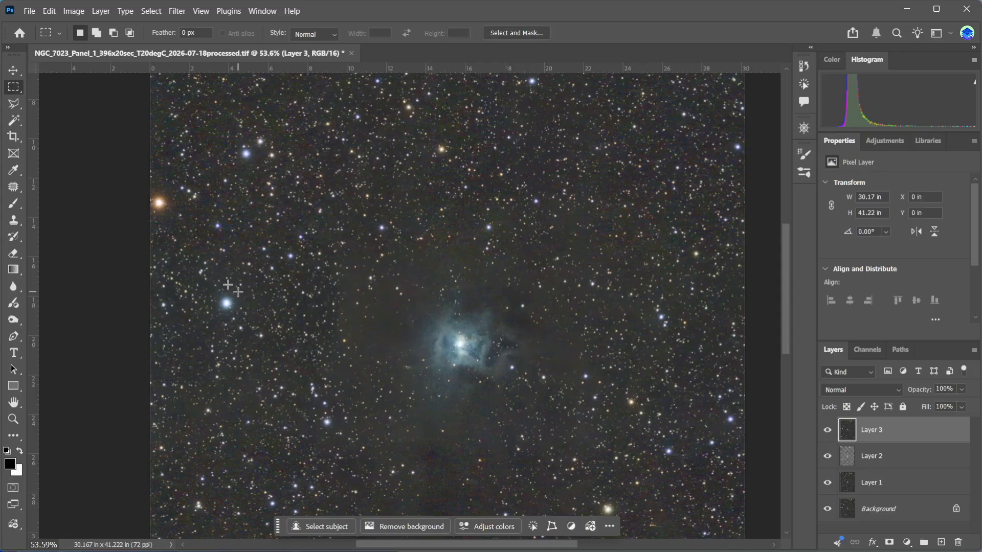
click(74, 11)
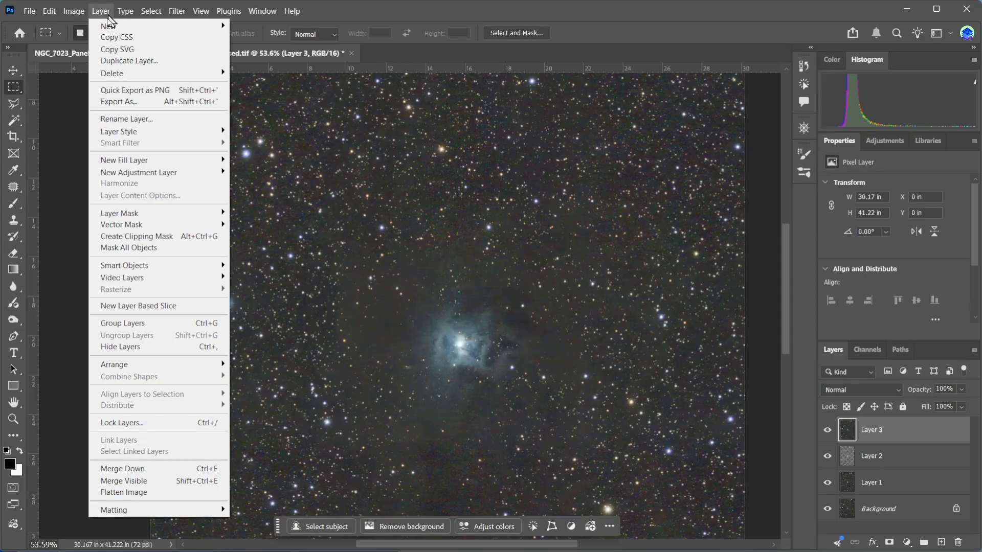
click(132, 493)
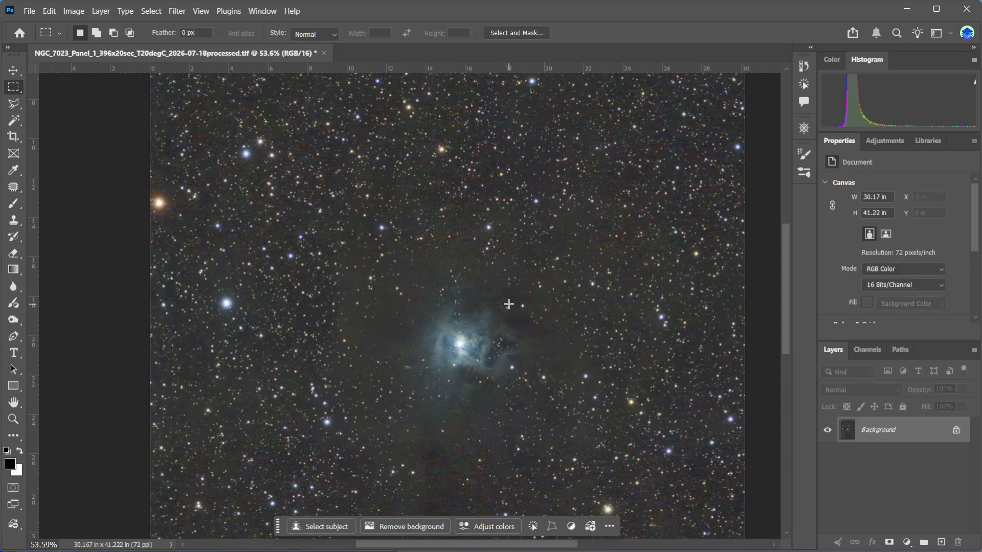